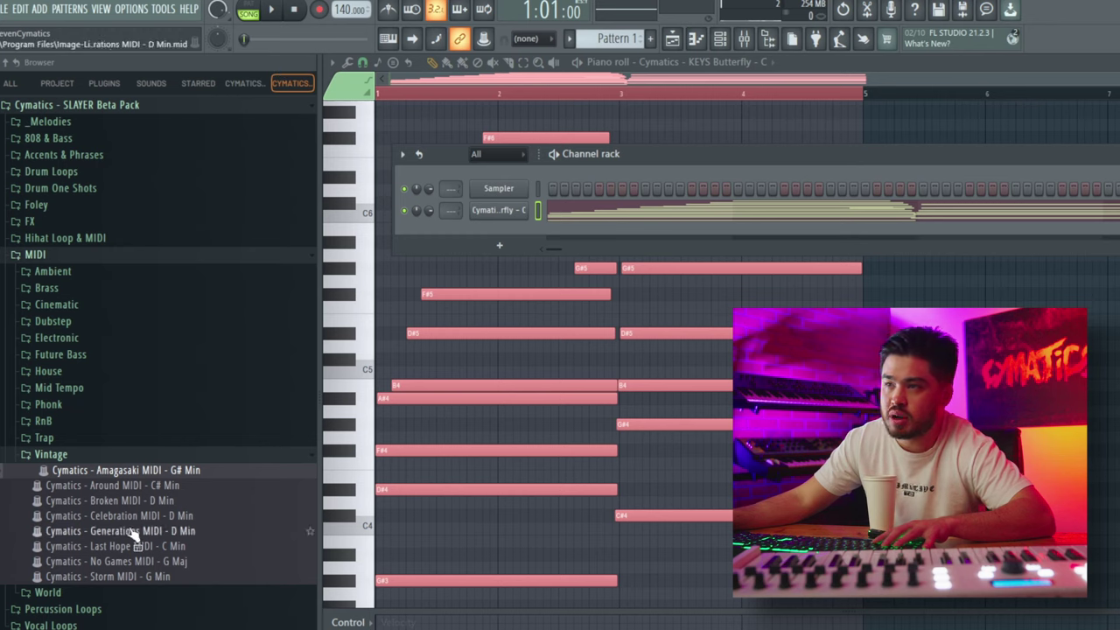
Load the Vintage MIDI files Around, Broken, Celebration, Last Hope and Storm one after another into the KEYS Butterfly channel
drag(122, 485, 588, 409)
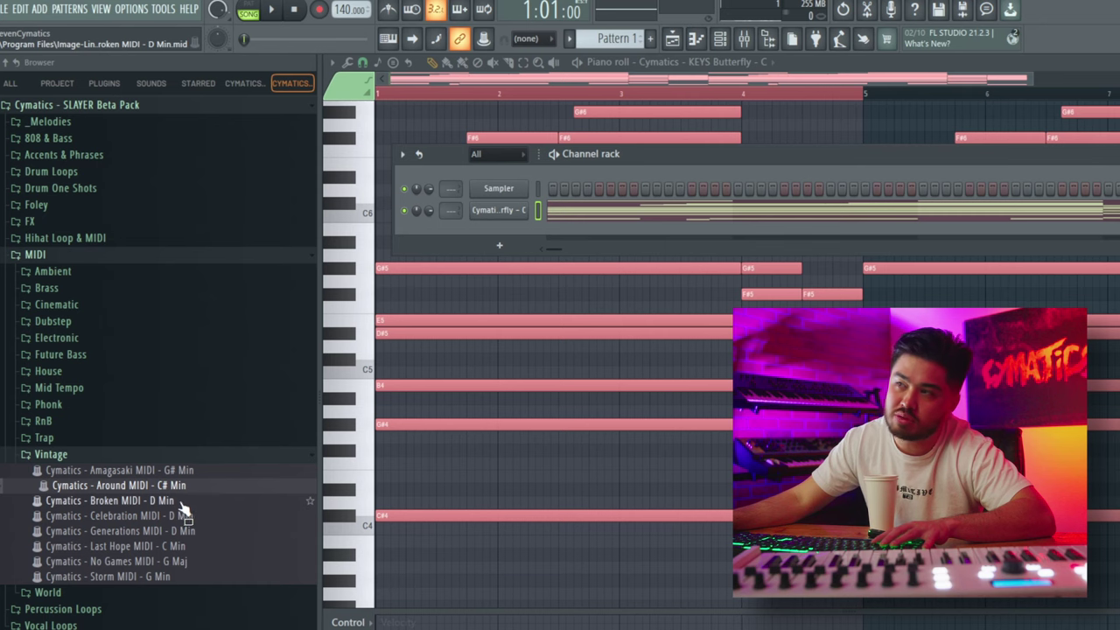
click(179, 503)
click(184, 517)
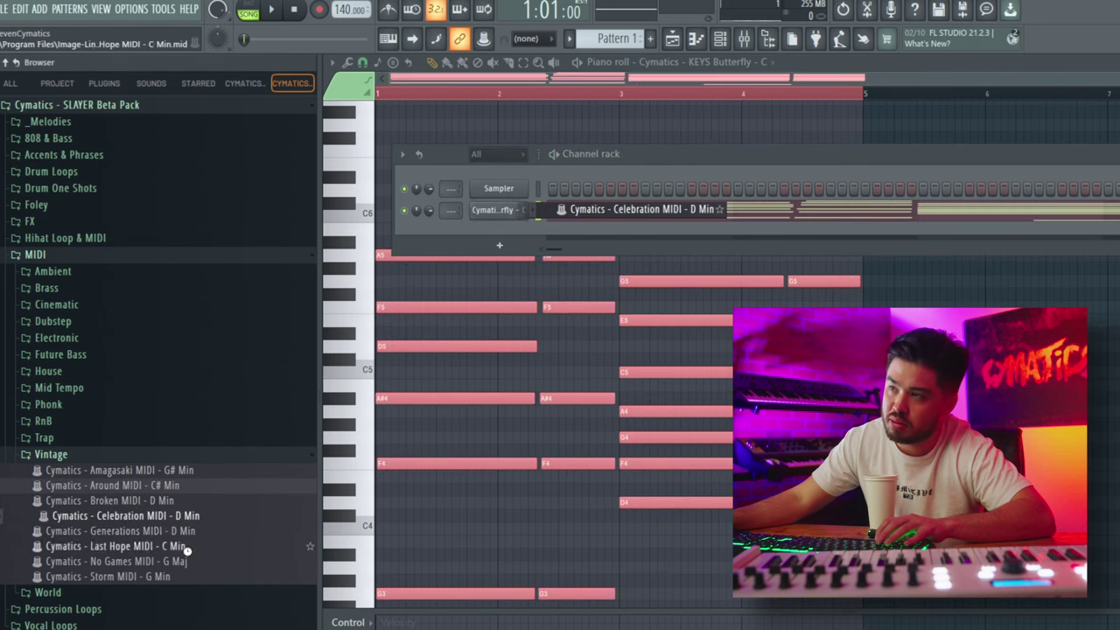
click(188, 577)
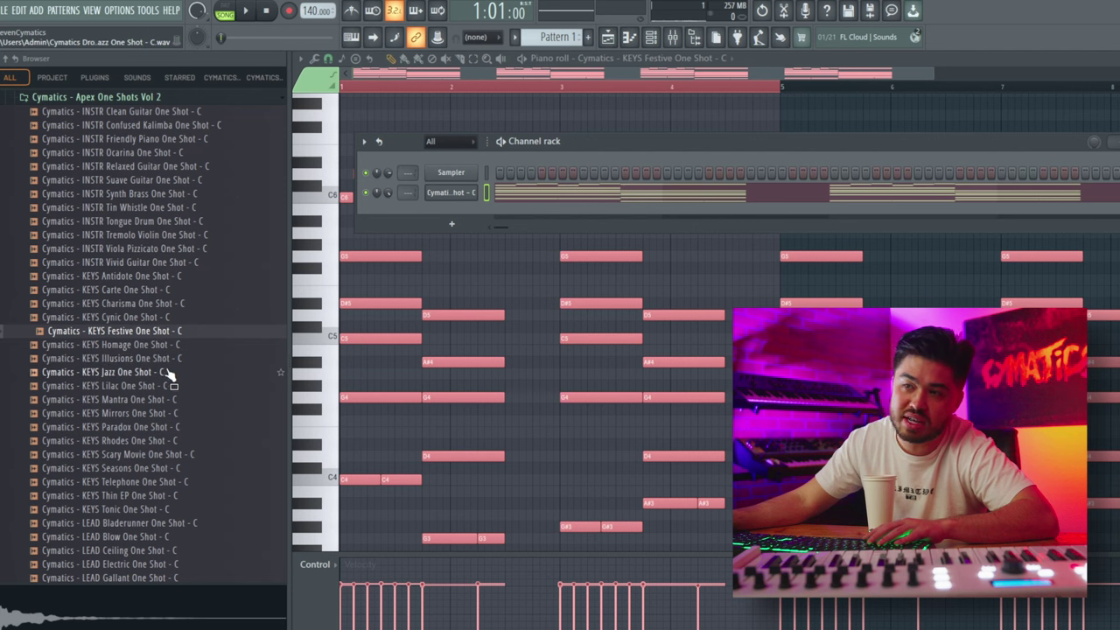
Audition keys one-shots in Apex One Shots Vol 2, including Illusions, Mirrors, Telephone, Tonic, Mantra, Homage, Charisma and Carte
click(194, 359)
click(187, 413)
click(179, 483)
click(179, 510)
click(184, 400)
click(188, 345)
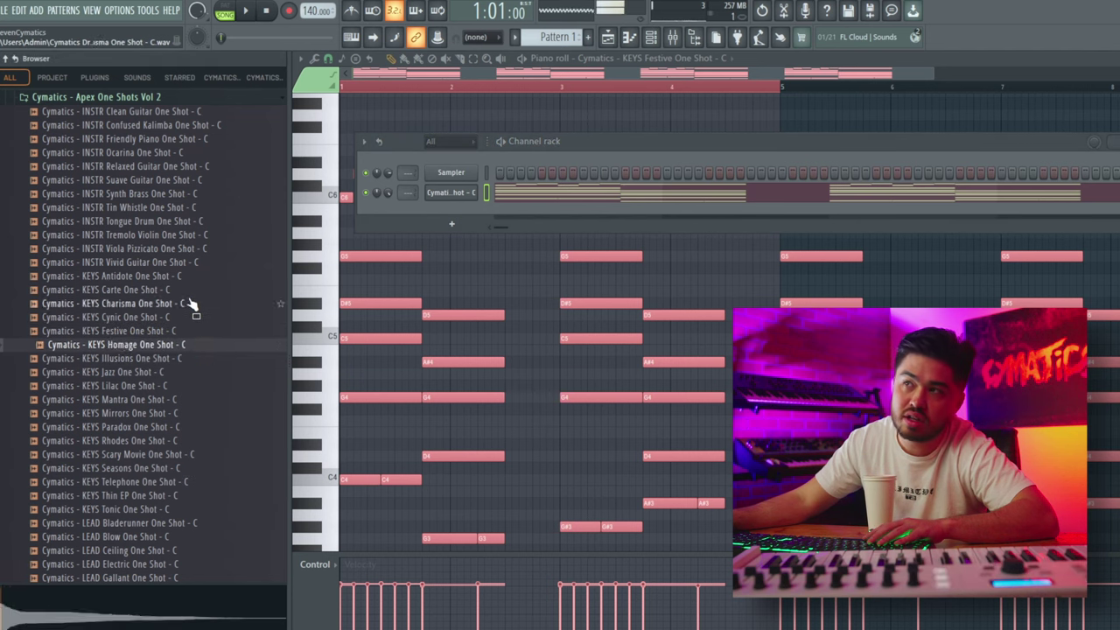
drag(191, 303, 192, 290)
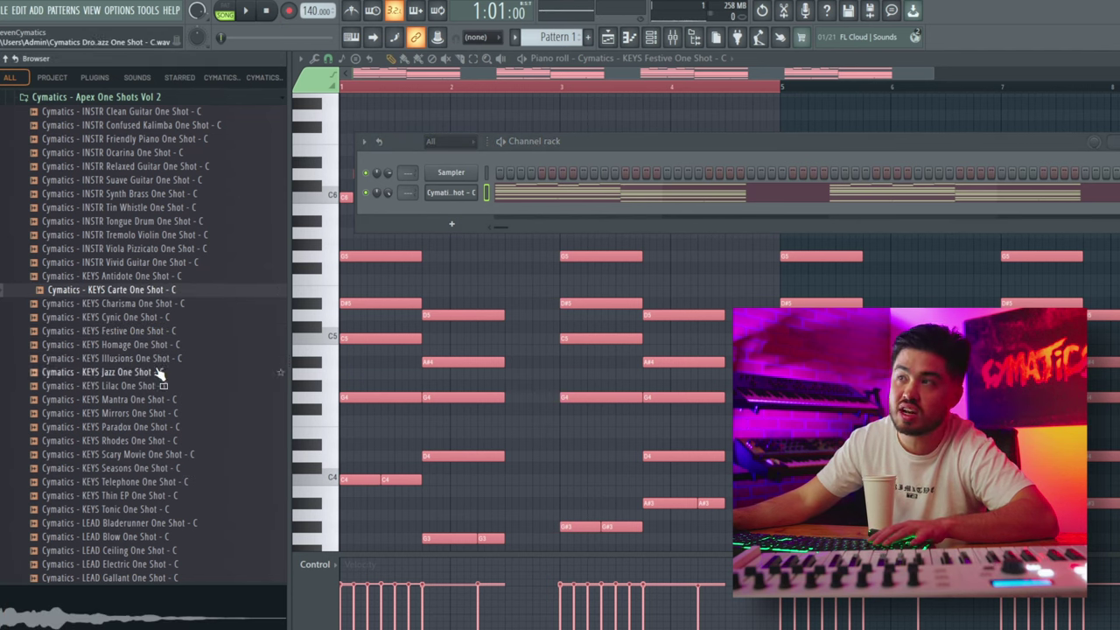
Replace the channel's sample with KEYS Homage and with KEYS Lilac, playing the chords with each one
drag(120, 345, 448, 193)
key(space)
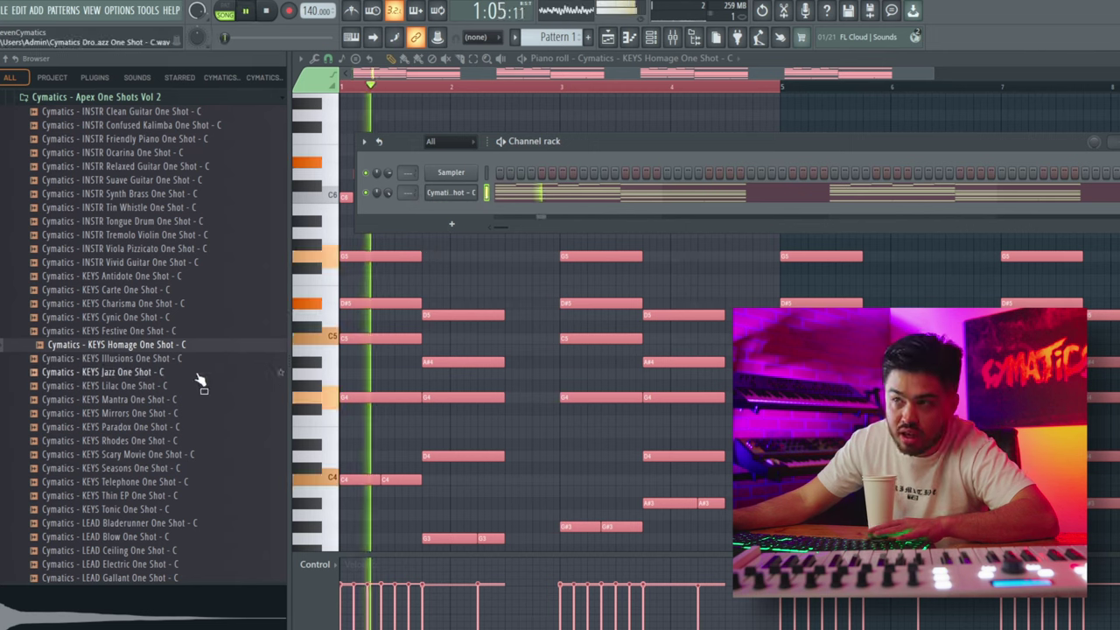
key(space)
drag(192, 386, 462, 192)
key(space)
key(space)
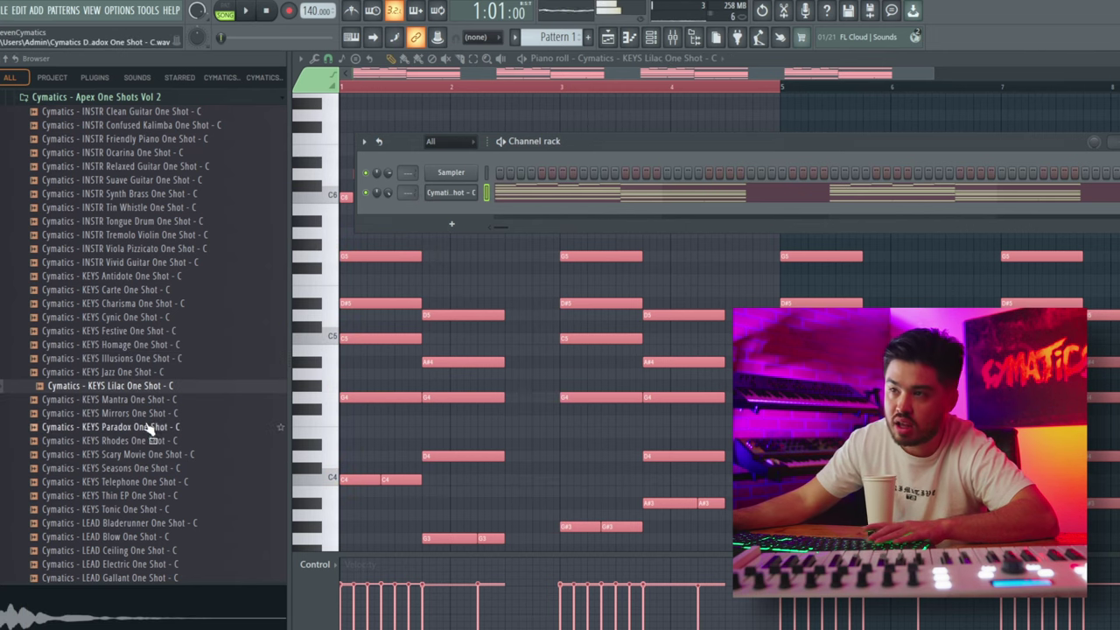
Swap the channel's sample to KEYS Paradox and to KEYS Mirrors, playing the chords with each one
click(163, 418)
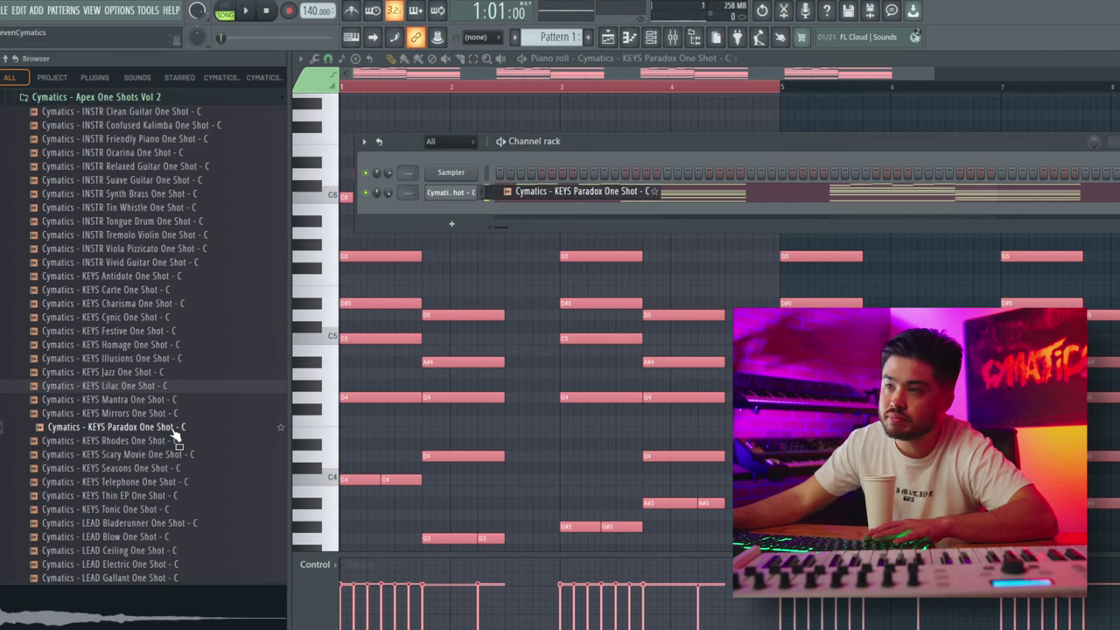
key(space)
key(space)
key(space)
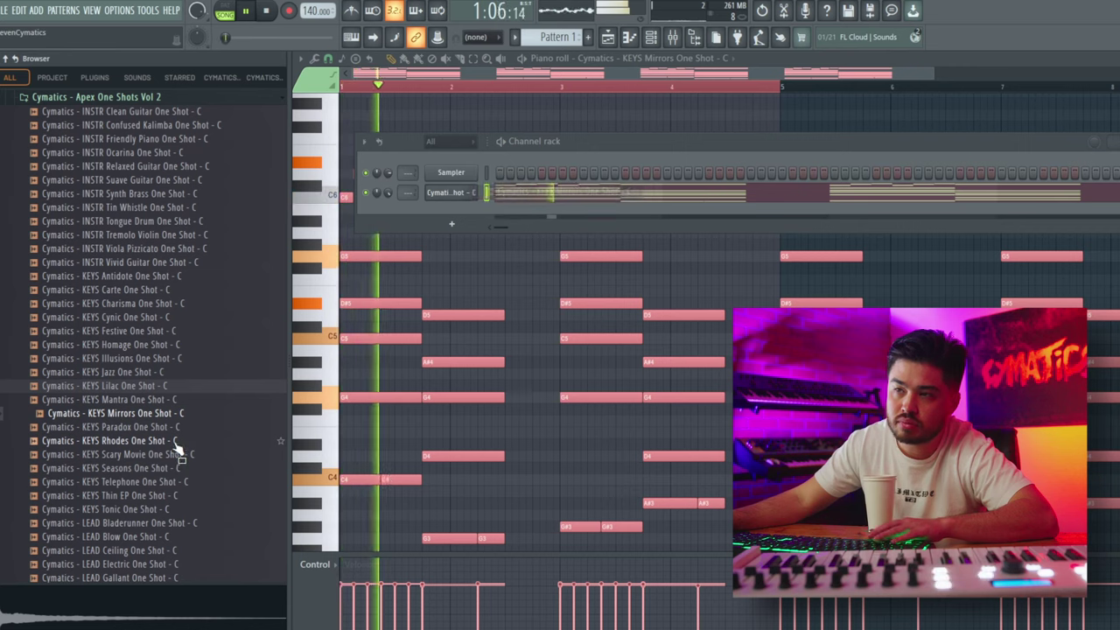
Try KEYS Rhodes and KEYS Scary Movie as the channel's sample, playing the chords to compare them
middle_click(175, 445)
key(space)
key(space)
middle_click(175, 456)
key(Down)
key(Down)
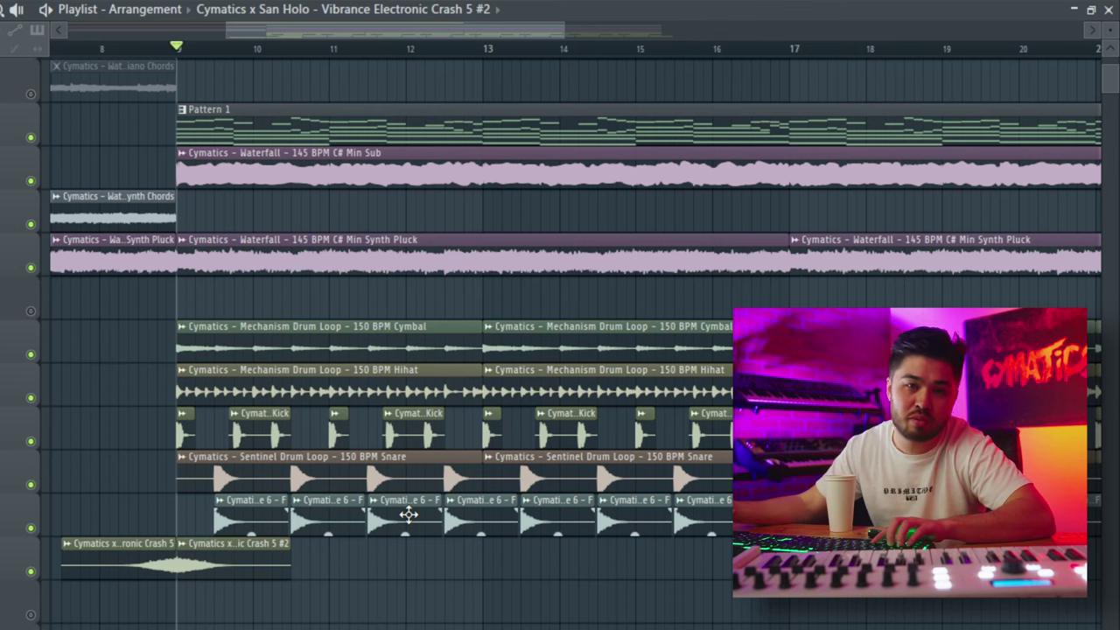
Paint a row of Snare 6 - F clips on an empty track with the Brush tool and erase all the painted rows
key(b)
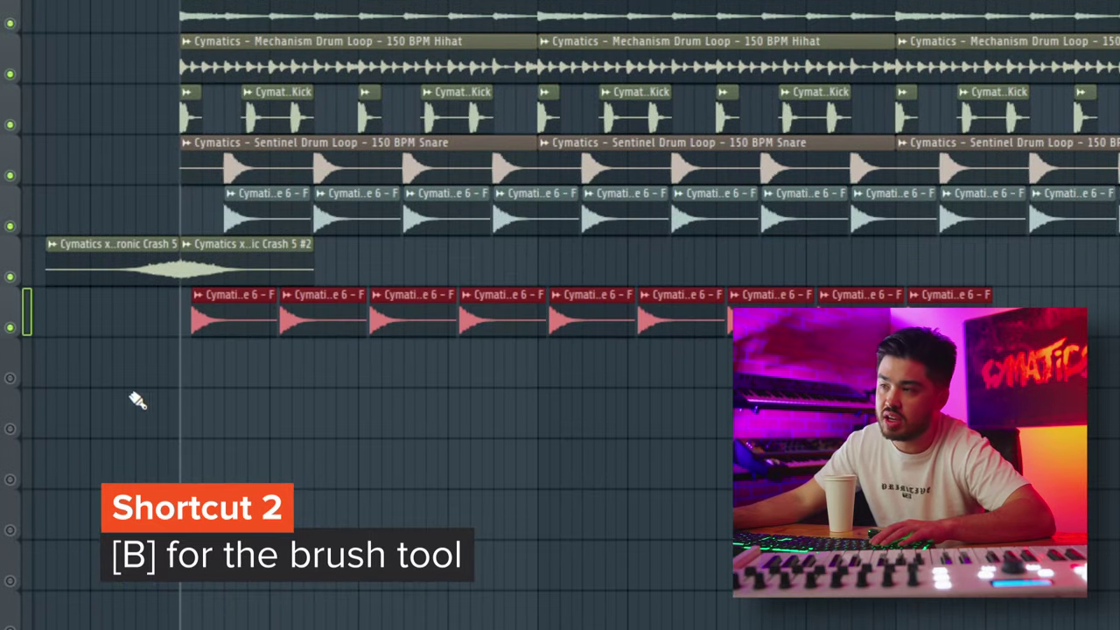
drag(137, 400, 631, 408)
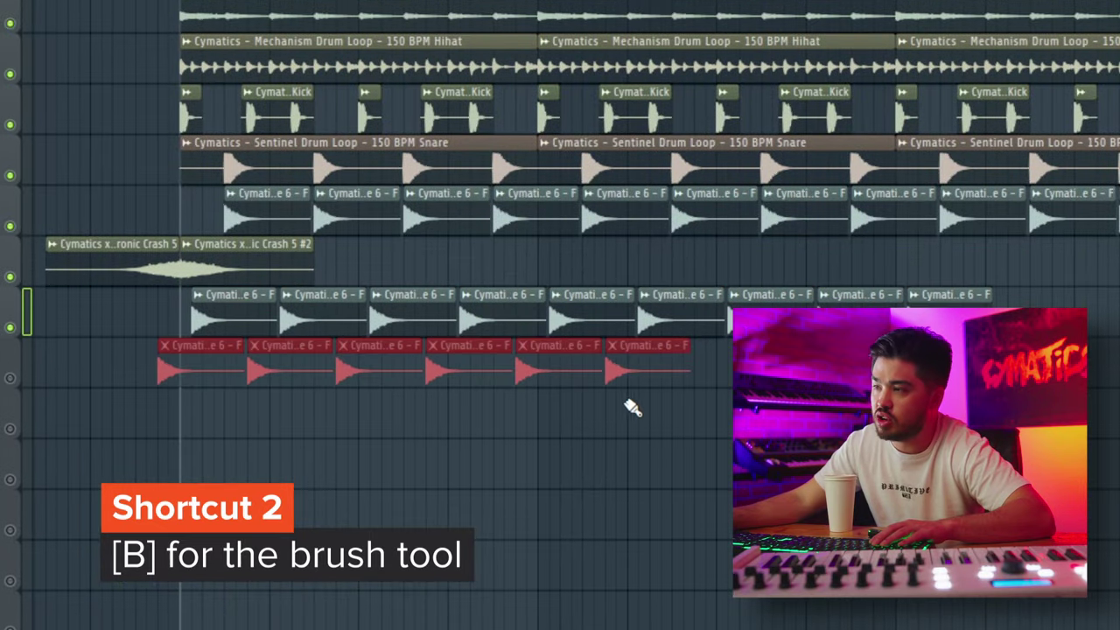
drag(705, 385, 201, 372)
drag(429, 361, 887, 302)
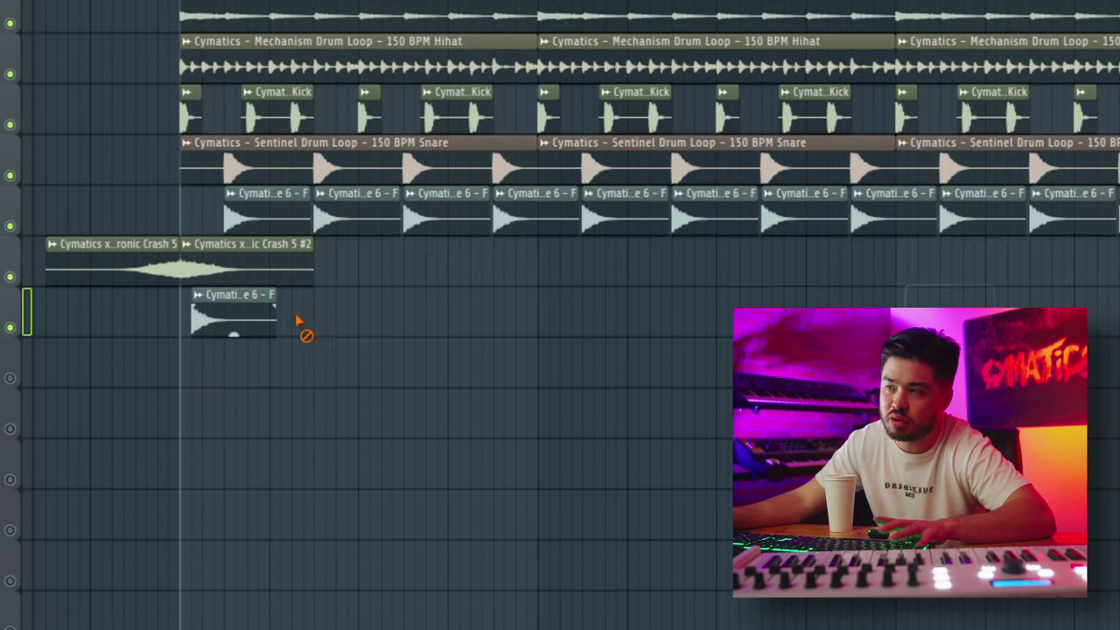
drag(298, 324, 263, 328)
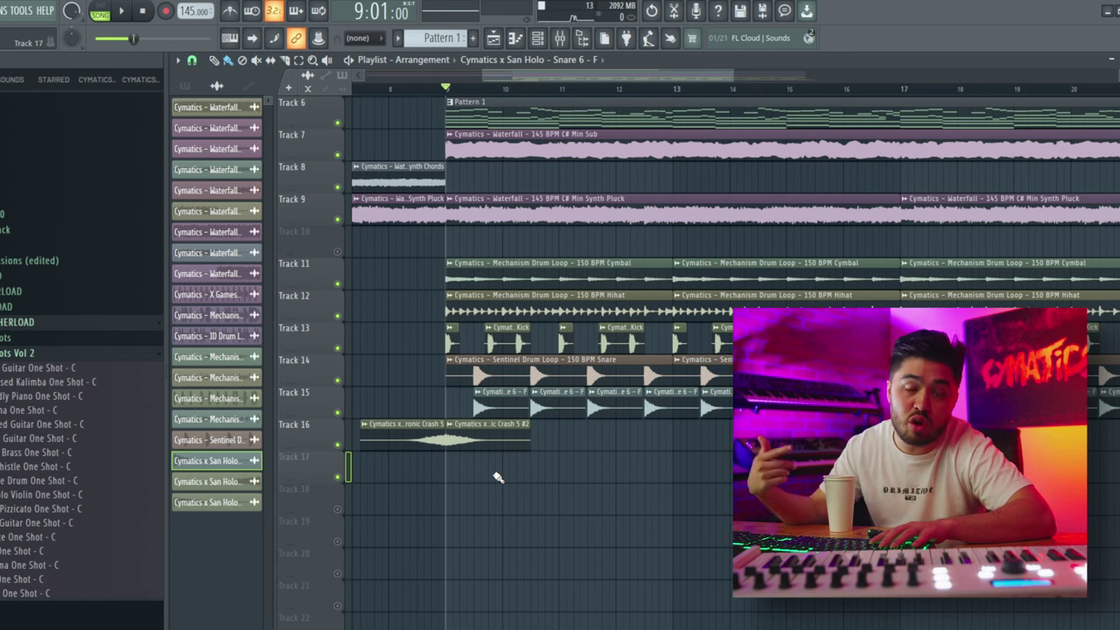
Try to slice the Electronic Crash 5 #2 clip on track 16 one beat after bar 9 with the Slice tool
scroll(498, 477, up, 5)
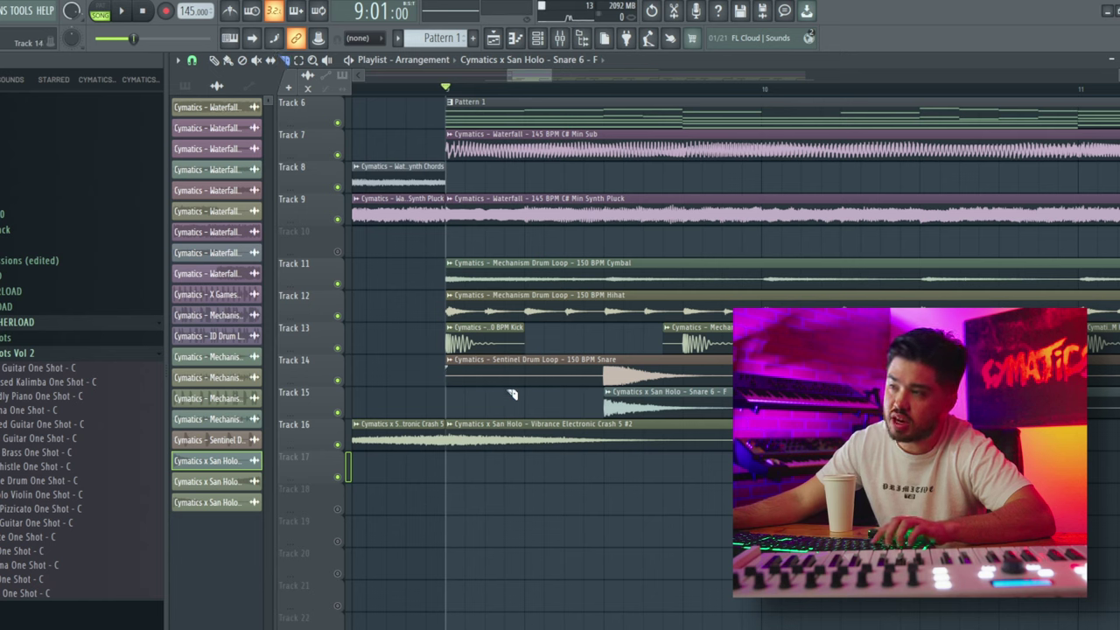
key(c)
drag(525, 386, 525, 509)
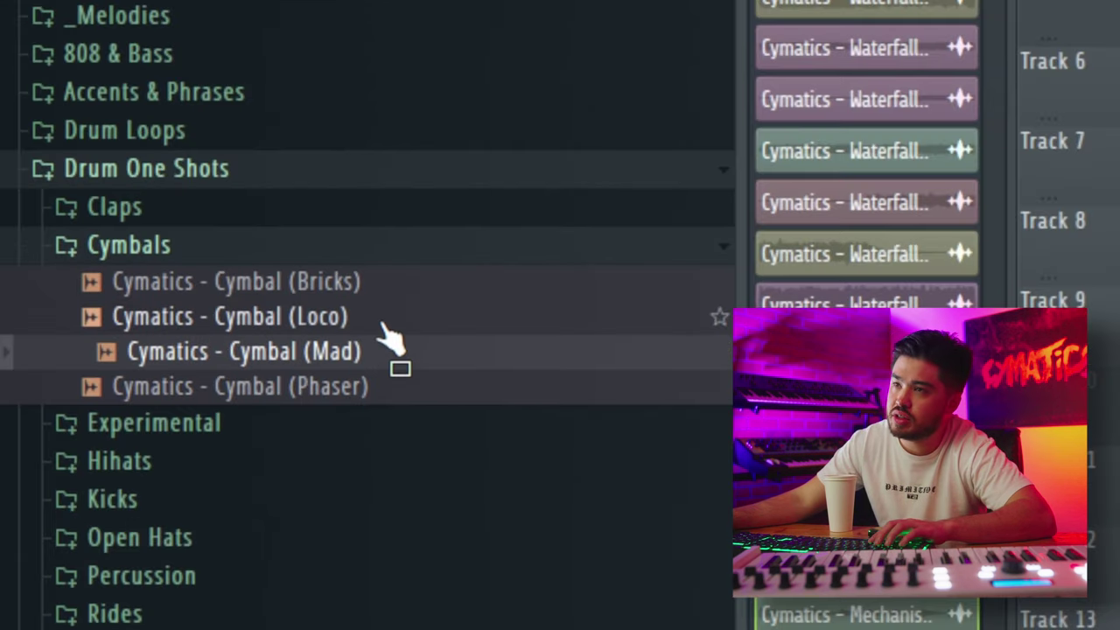
Preview the Cymbal (Loco) one-shot from the Cymbals folder and place it on track 17 at bar 9
click(383, 324)
mouse_move(383, 324)
mouse_down()
mouse_move(962, 490)
mouse_move(390, 304)
mouse_up()
scroll(303, 456, up, 3)
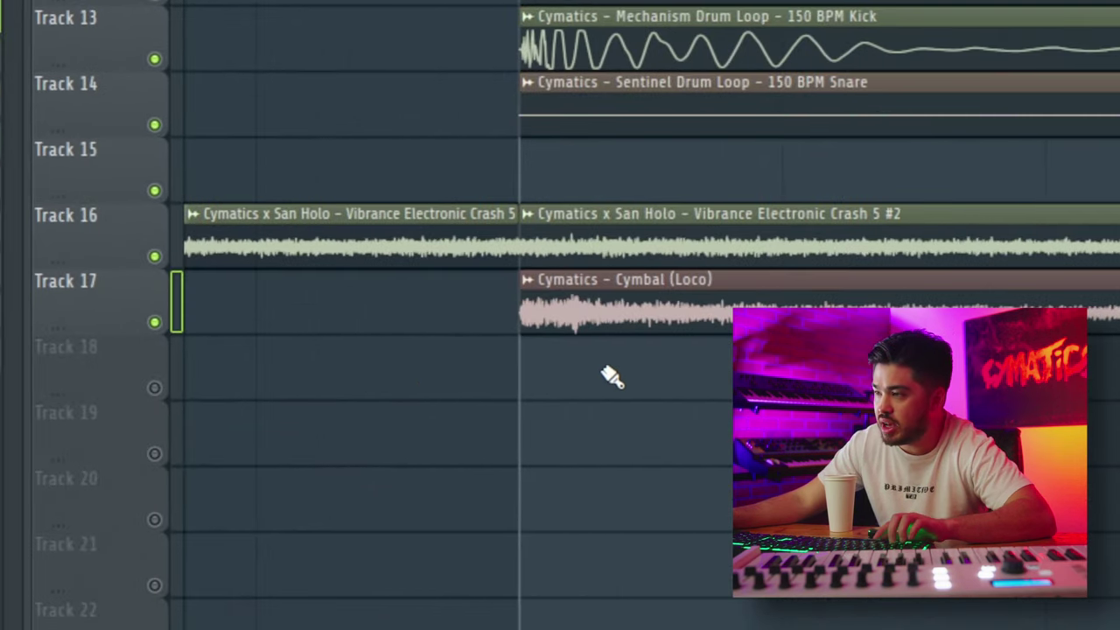
Cut off the start of the Cymbal (Loco) clip on track 17 and move the remainder back to bar 9
click(642, 325)
key(p)
right_click(585, 322)
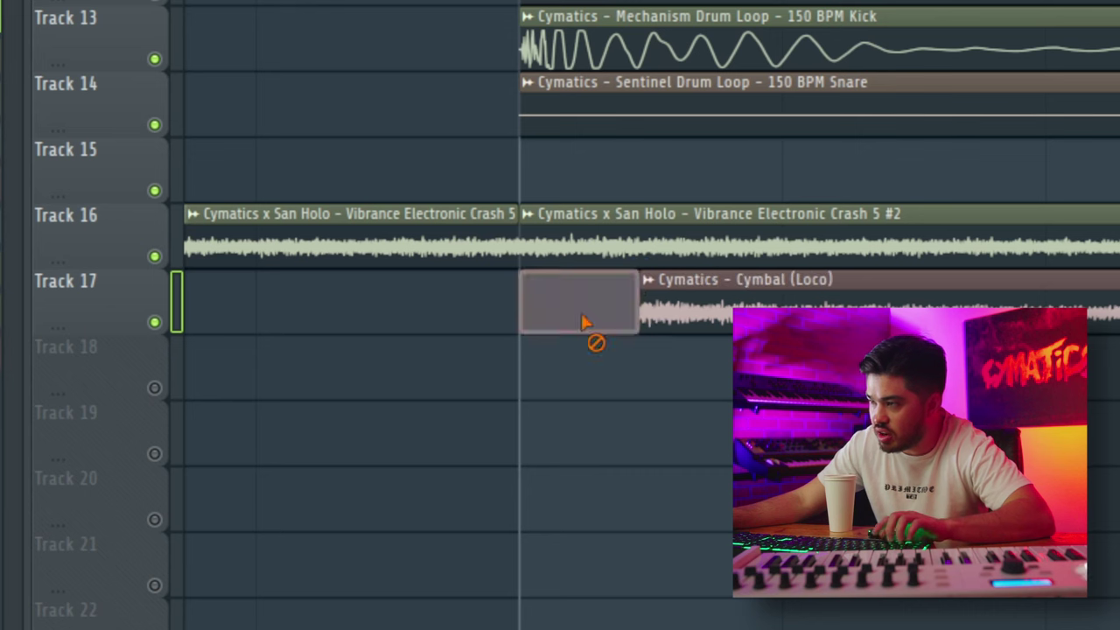
drag(770, 300, 650, 327)
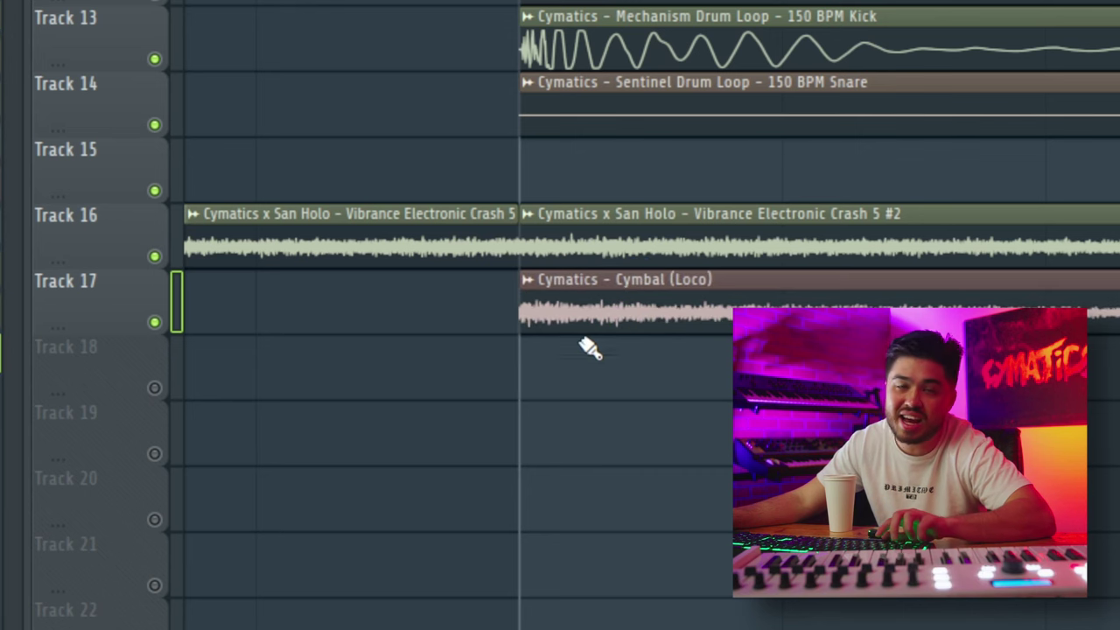
scroll(577, 425, down, 3)
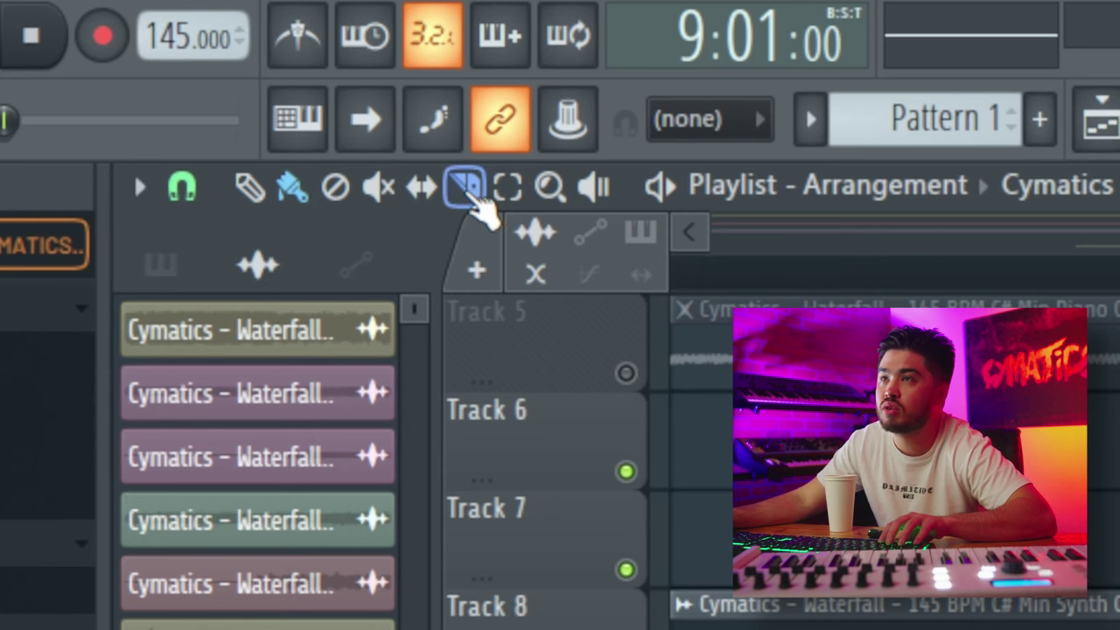
Slice the Mechanism Drum Loop hihat clip on track 12 at its second and third hits with the Slice tool
click(475, 198)
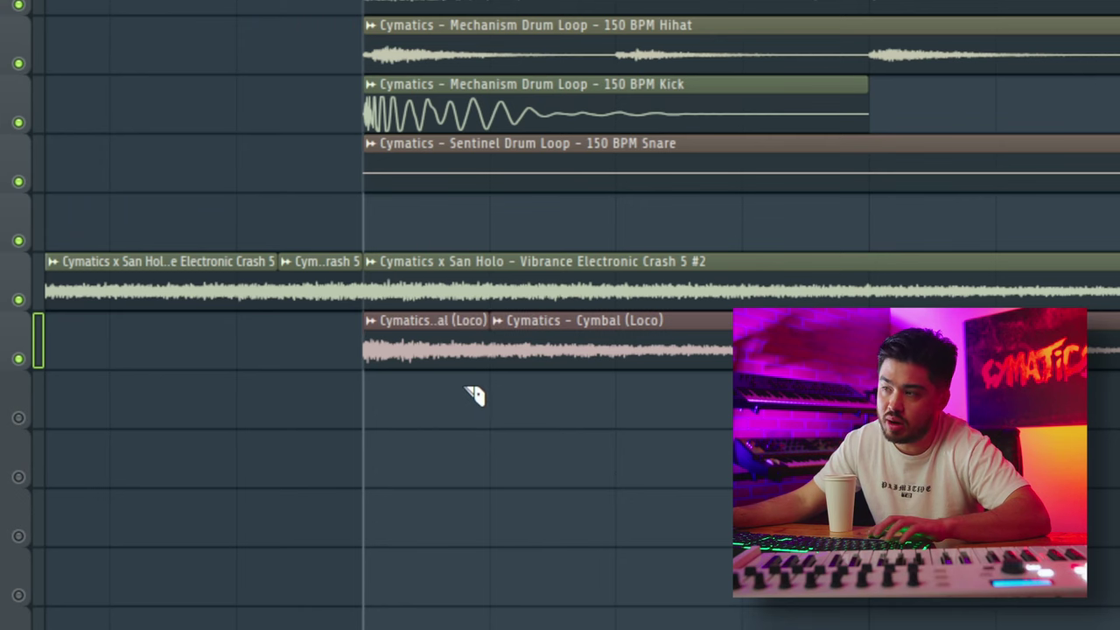
scroll(580, 530, down, 6)
scroll(561, 556, up, 6)
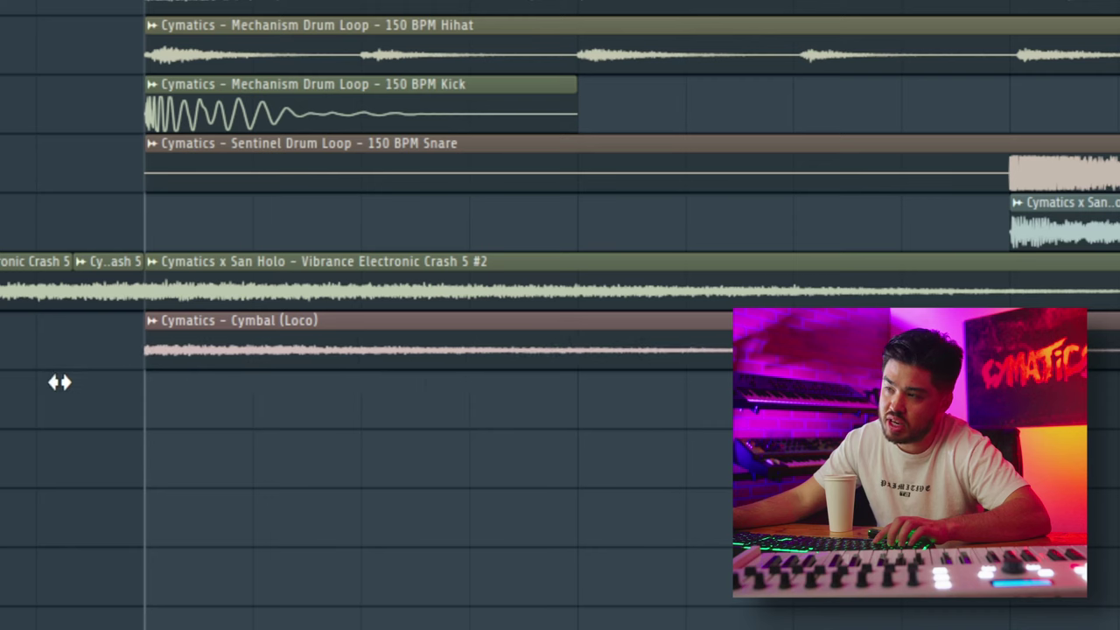
drag(60, 383, 637, 425)
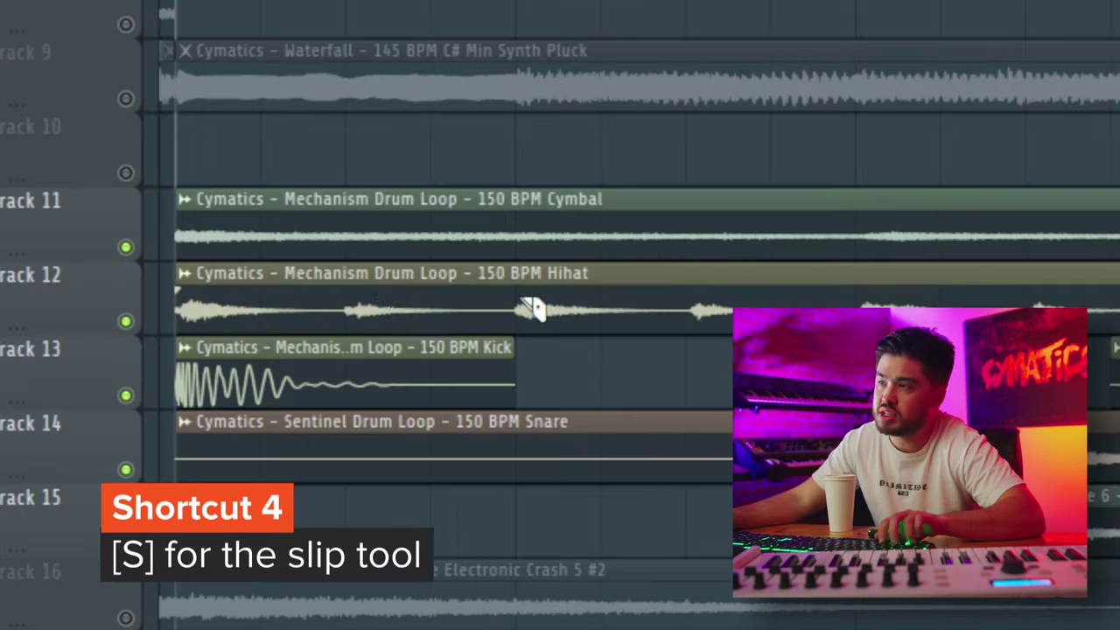
drag(360, 278, 360, 338)
drag(525, 278, 523, 338)
Shift the audio inside the sliced hihat clips on track 12 with the Slip tool and play the result
key(b)
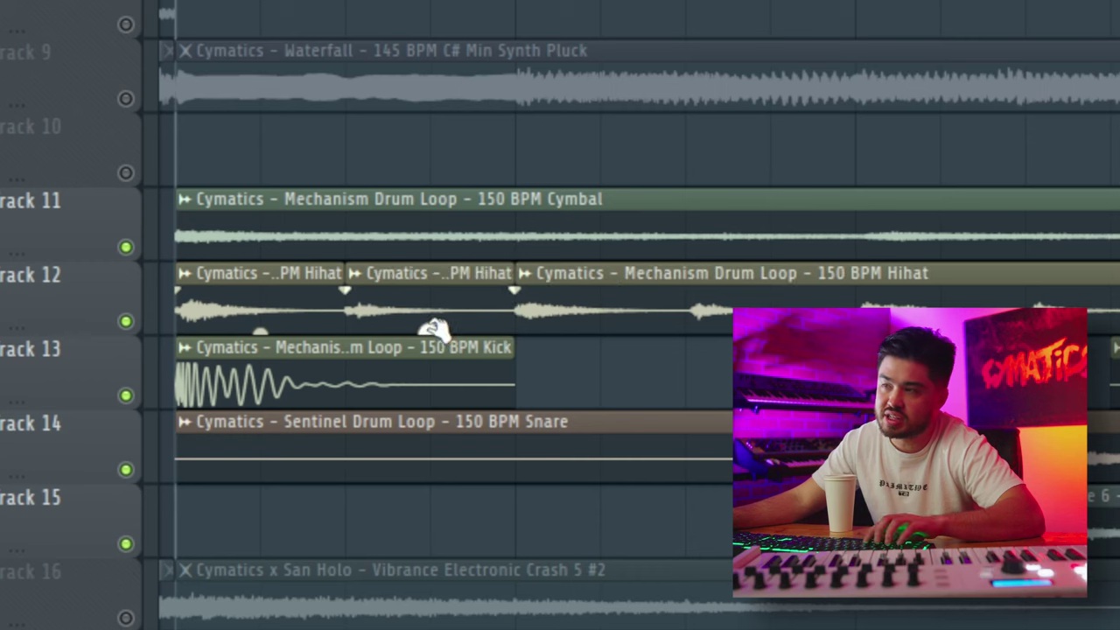
right_click(433, 322)
drag(626, 297, 525, 340)
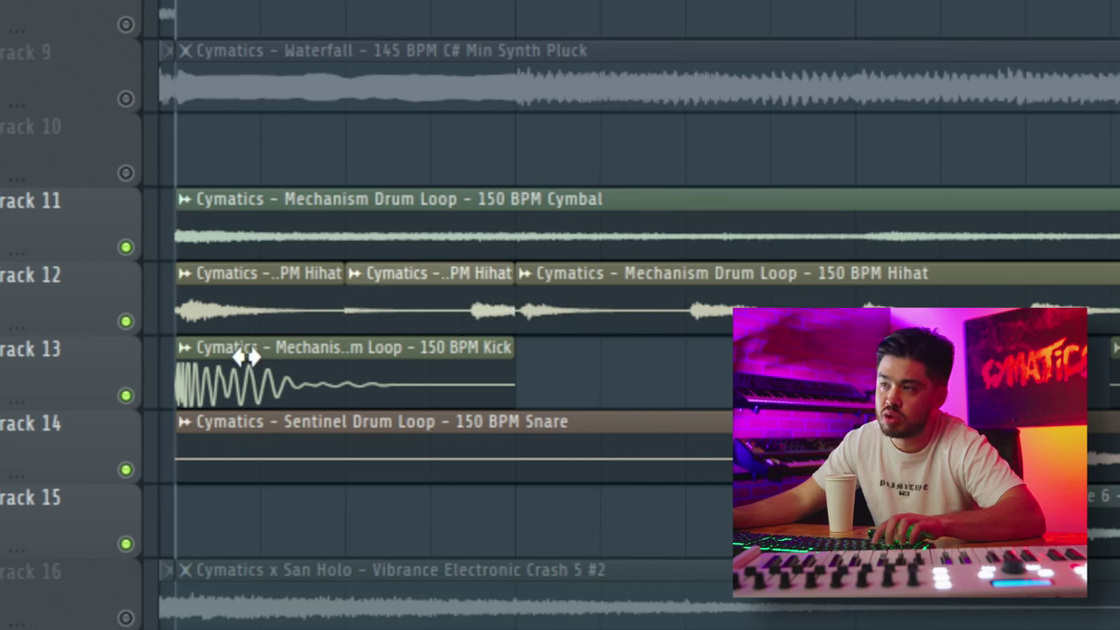
key(space)
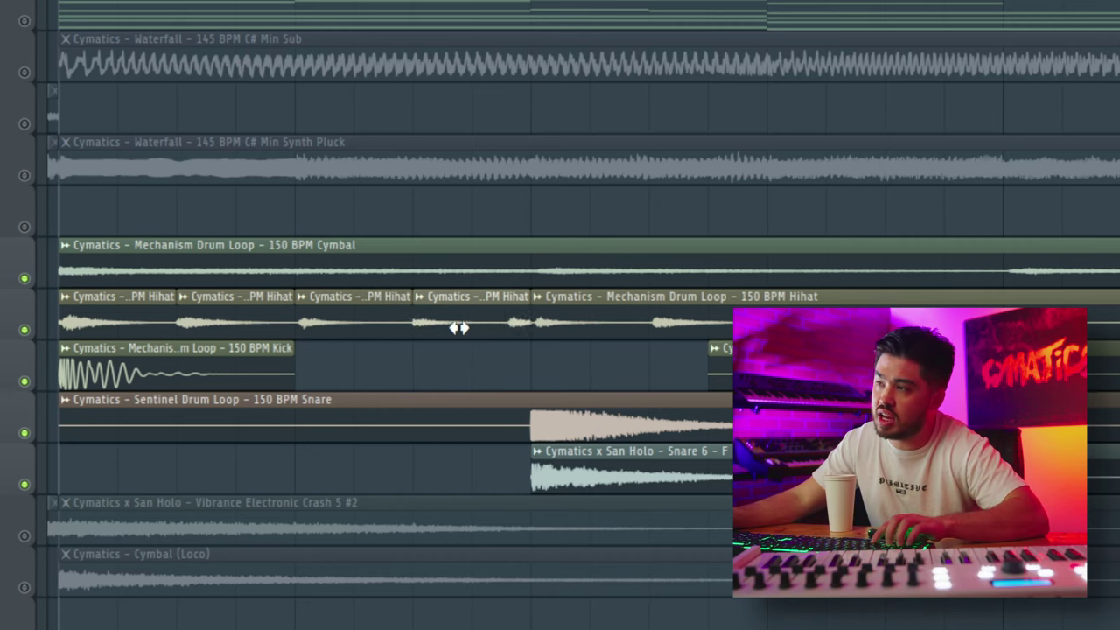
Unmute the track holding the Freestyle Hihat Loop and play the arrangement from bar 9
scroll(505, 405, down, 5)
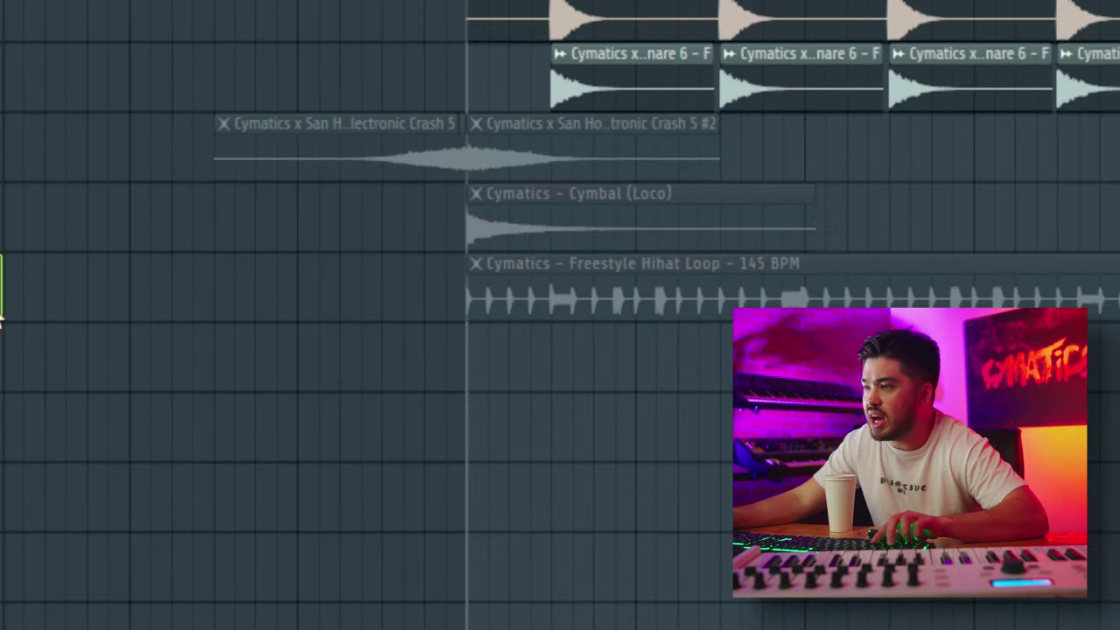
click(38, 321)
key(space)
scroll(709, 491, up, 4)
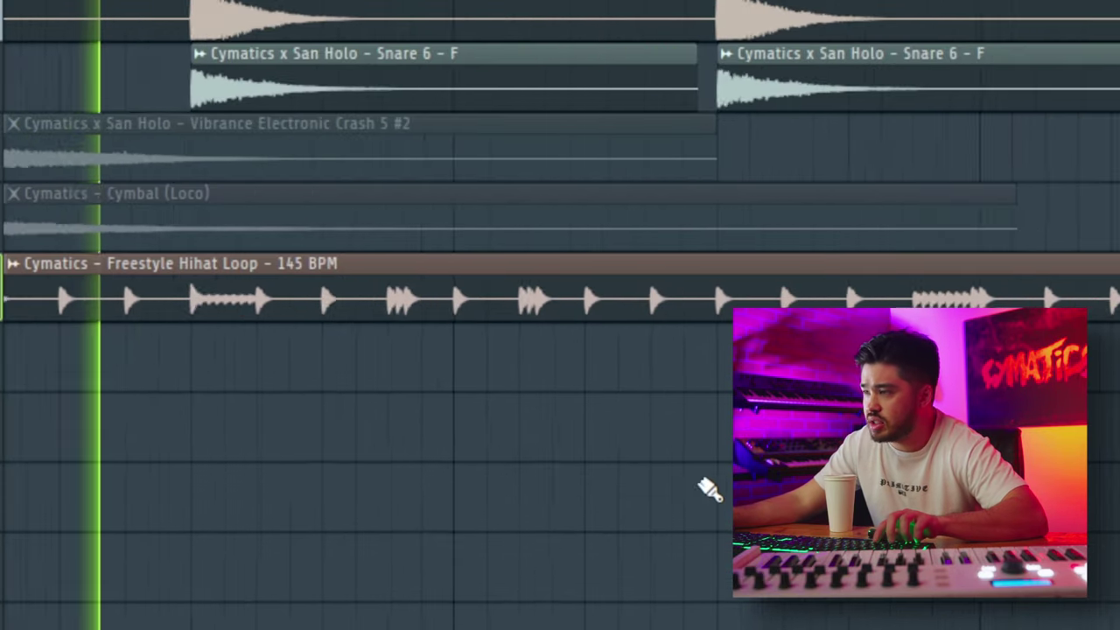
scroll(703, 489, up, 1)
scroll(254, 385, down, 2)
scroll(229, 383, up, 3)
Stop playback, slice the Freestyle Hihat Loop around its first three-hit burst, and slip that slice's audio slightly later
key(space)
key(c)
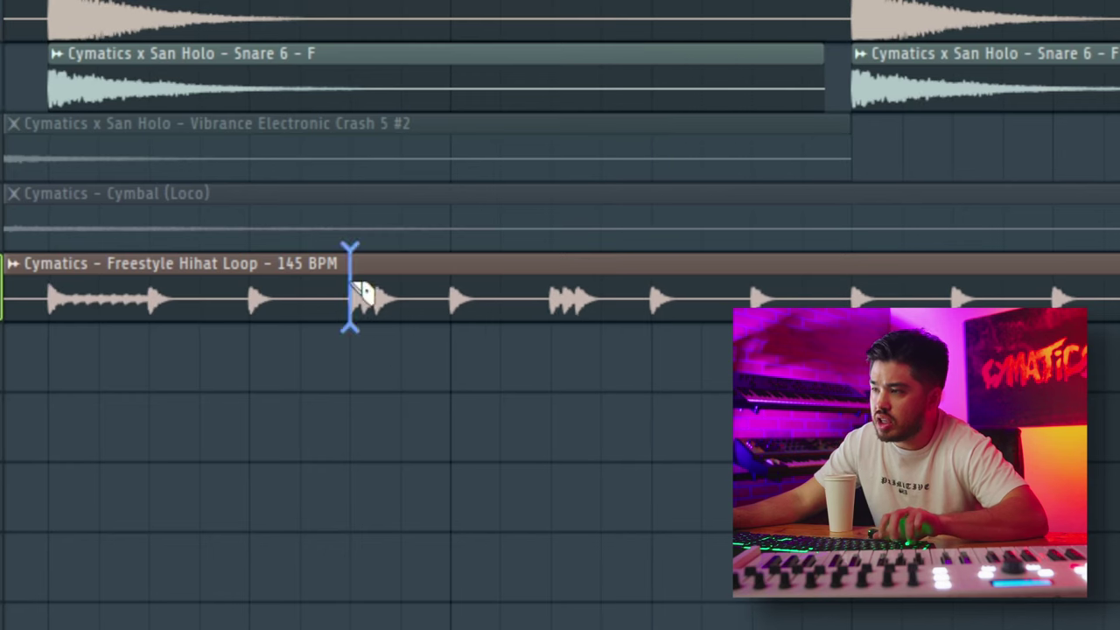
click(450, 294)
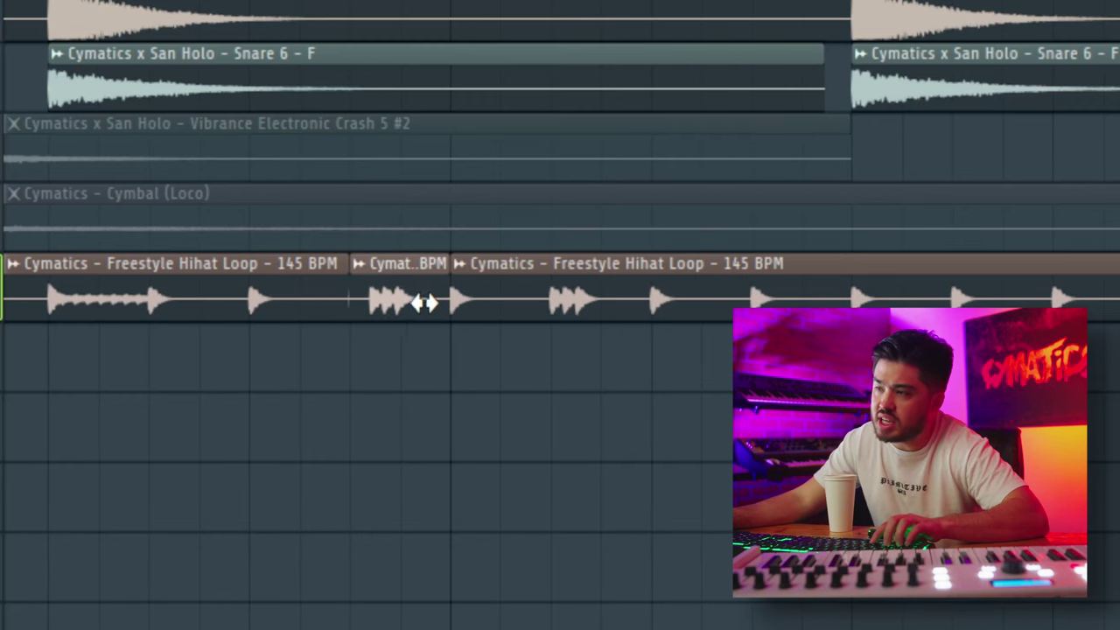
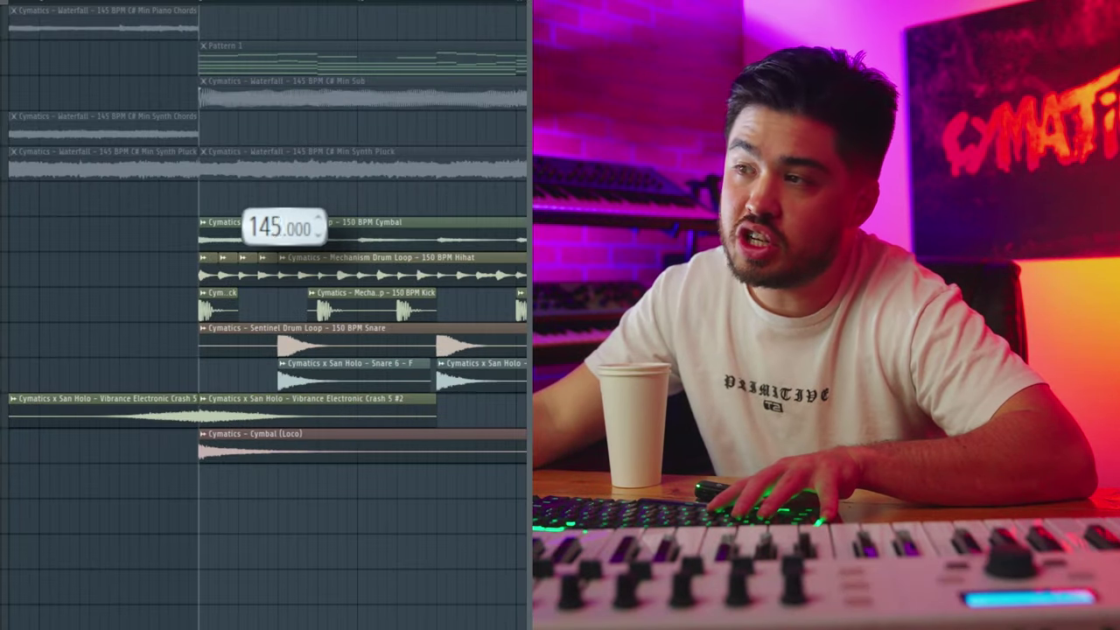
Set the project tempo to 146 BPM and switch all audio clips to realtime stretching using the macro
drag(266, 229, 266, 114)
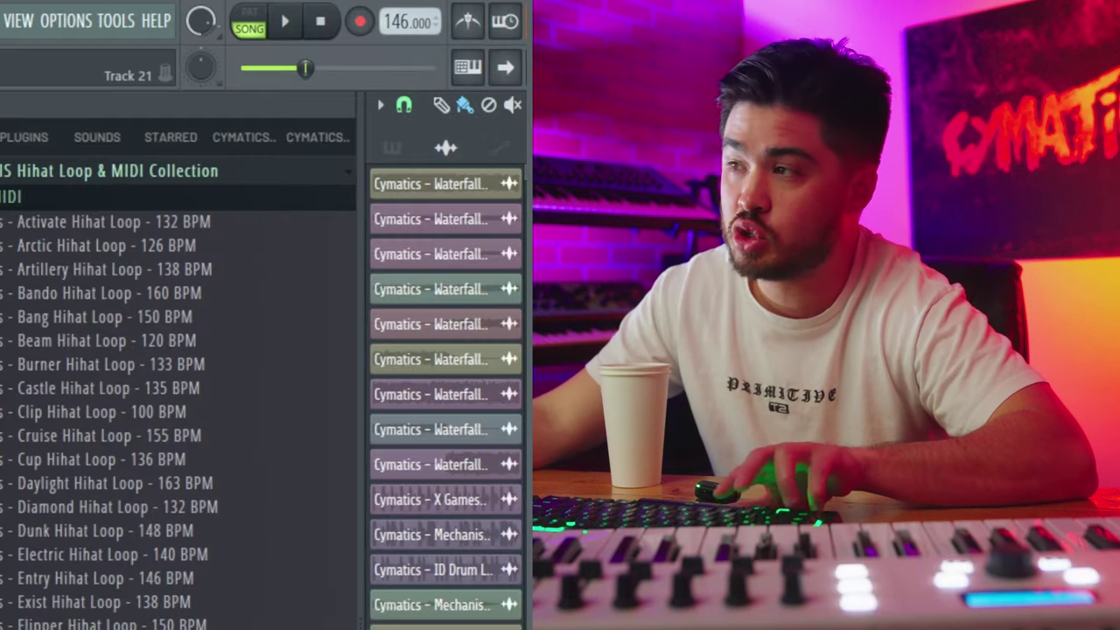
click(117, 20)
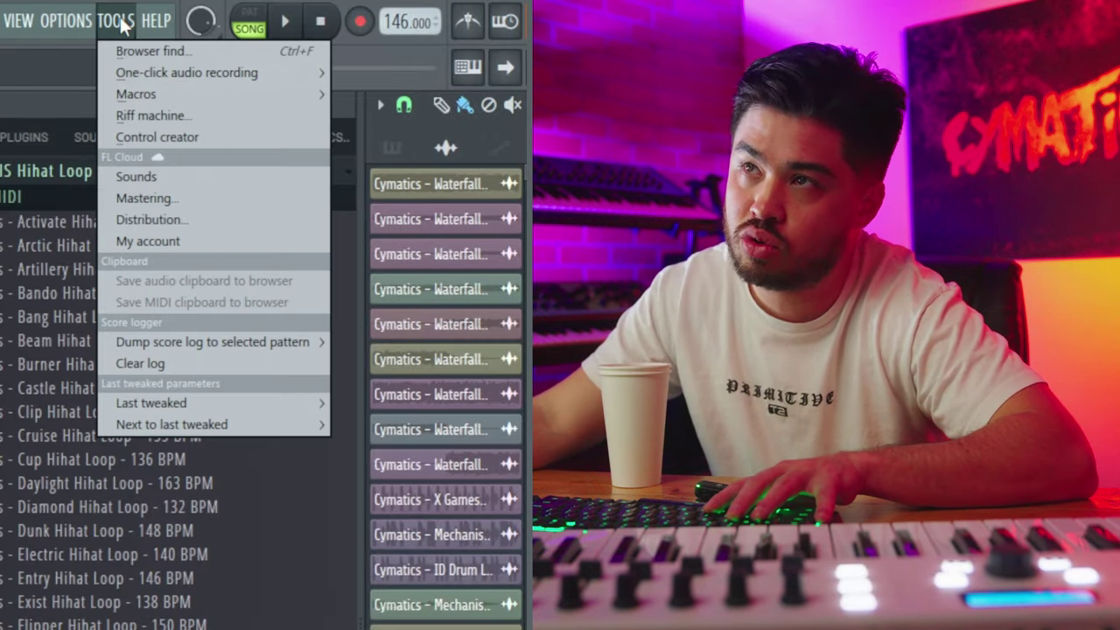
mouse_move(236, 93)
mouse_move(420, 333)
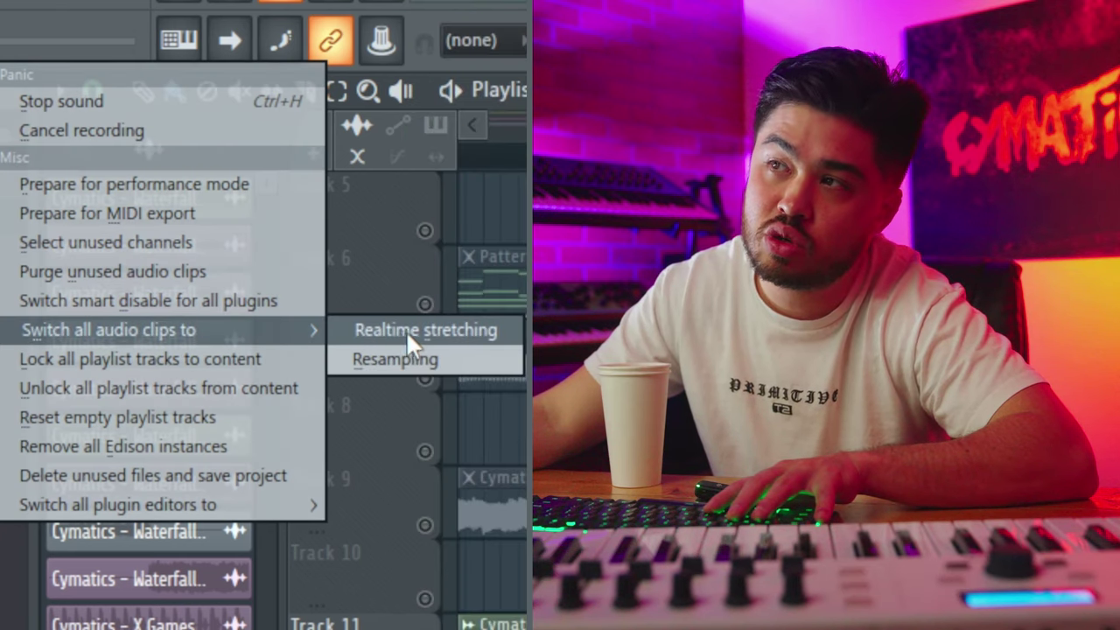
click(506, 331)
click(419, 390)
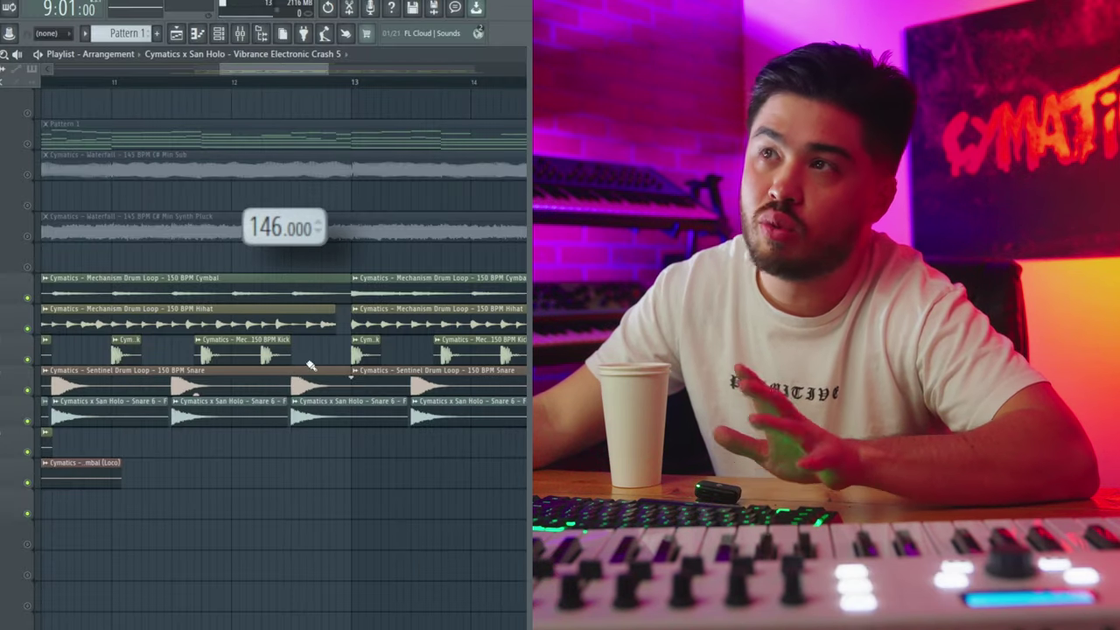
Lower the project tempo from 146 BPM so the stretched audio clips follow it
drag(273, 235, 273, 276)
scroll(236, 333, down, 5)
scroll(253, 413, up, 2)
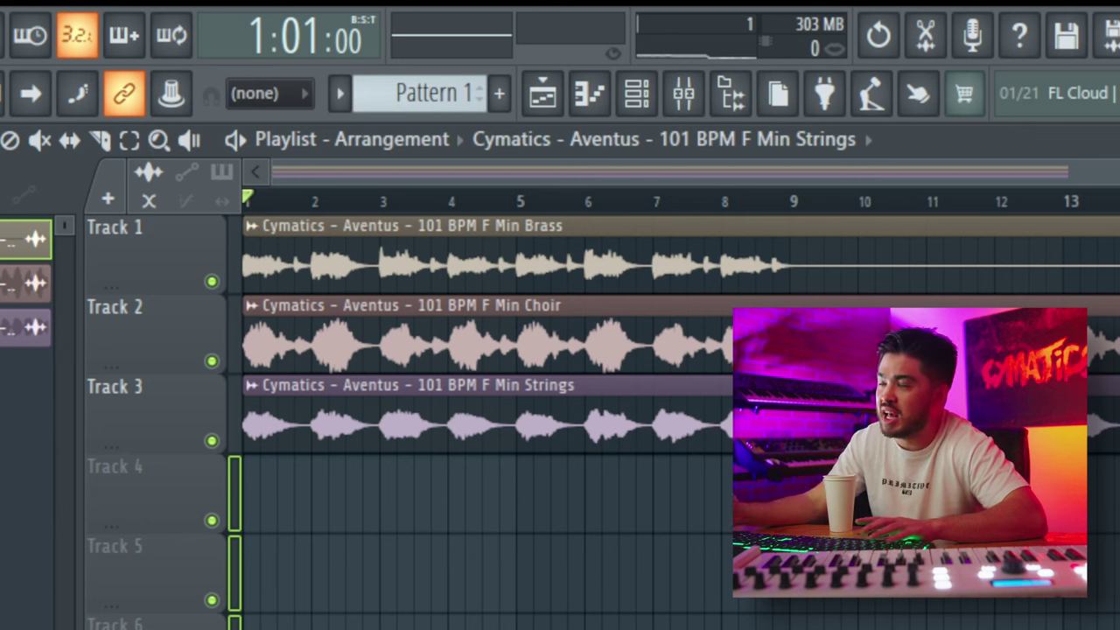
Play the three Aventus loops, and route the Brass, Choir and Strings channels to mixer inserts 1, 2 and 3
key(space)
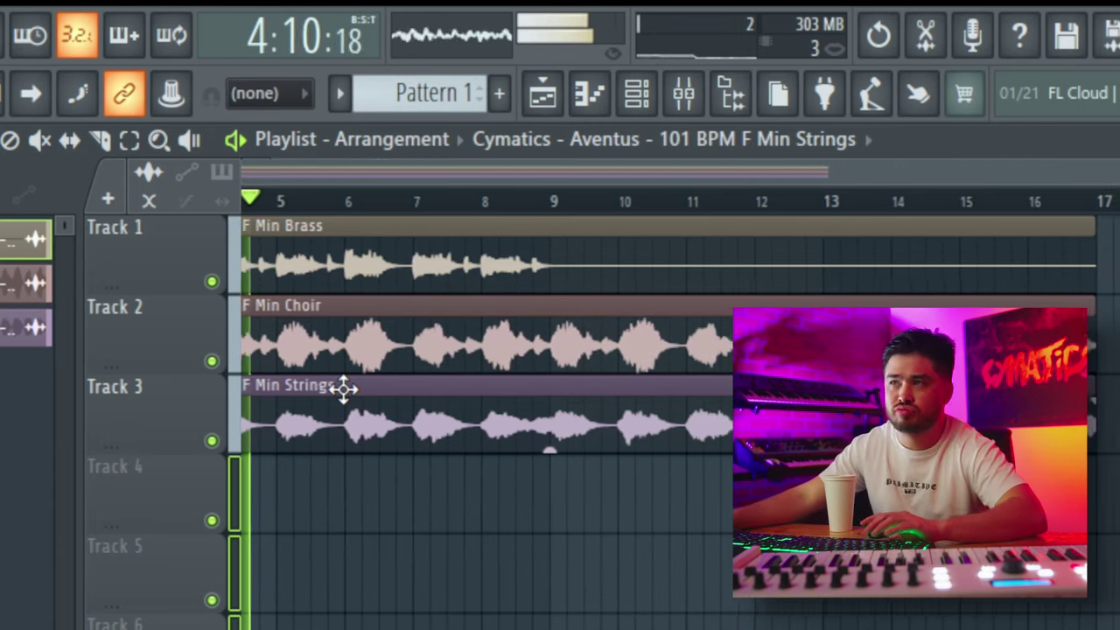
key(space)
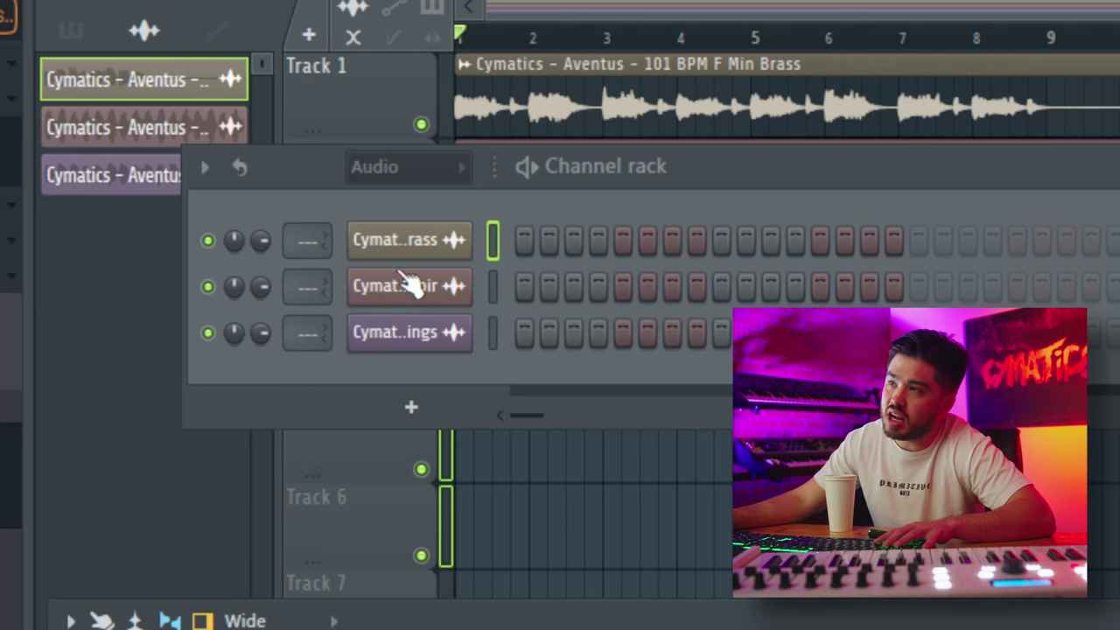
drag(312, 240, 311, 229)
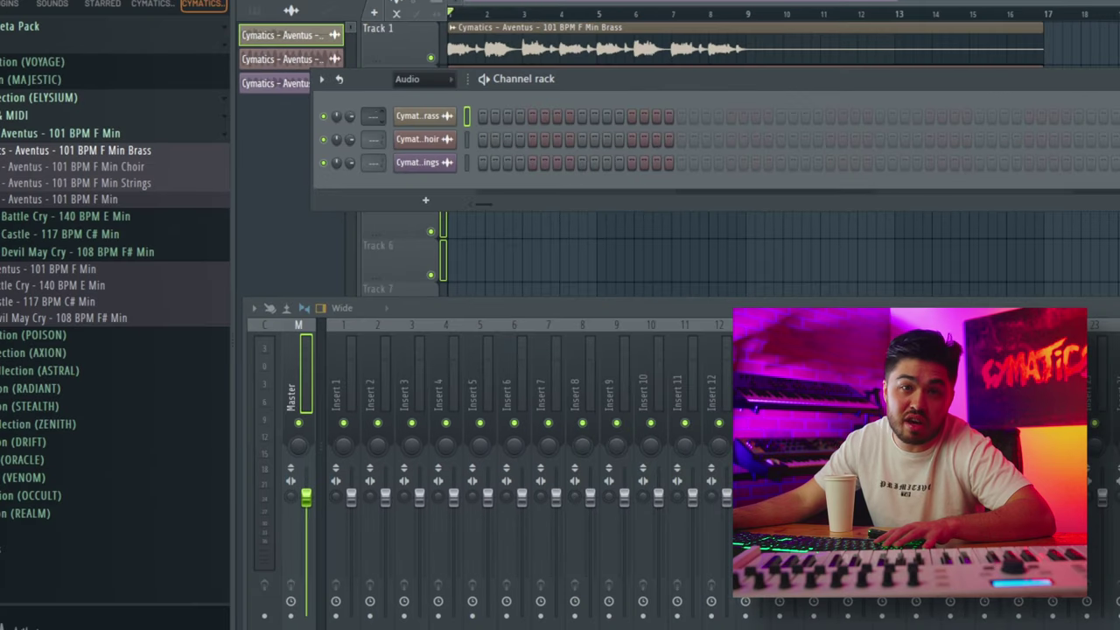
drag(374, 115, 376, 146)
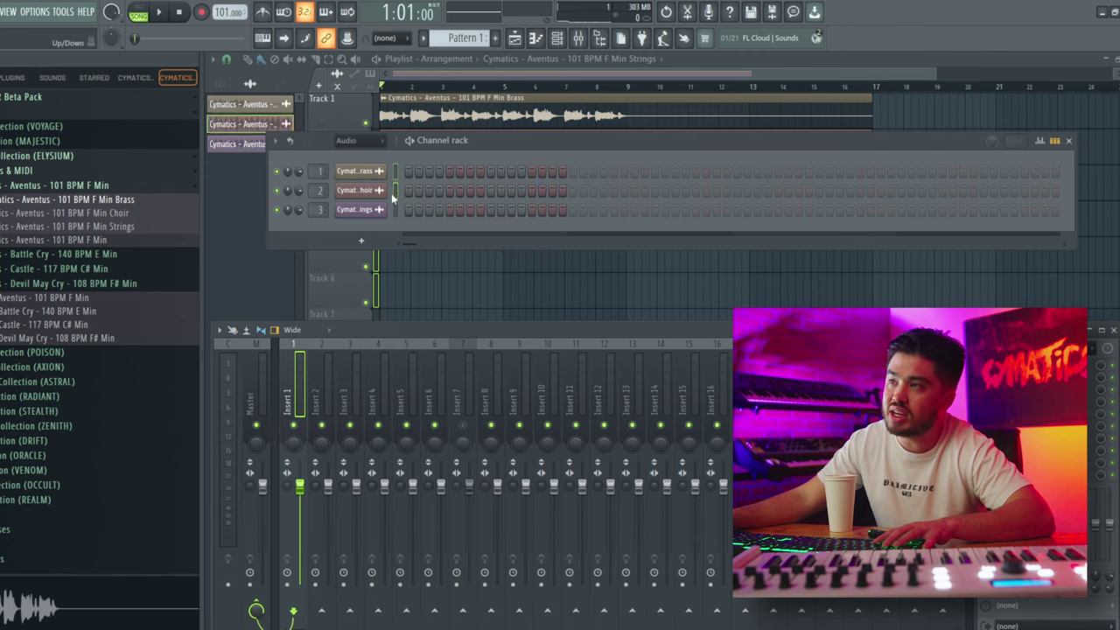
Link the Aventus Brass channel to mixer insert 1 so the insert takes its name and color
double_click(442, 112)
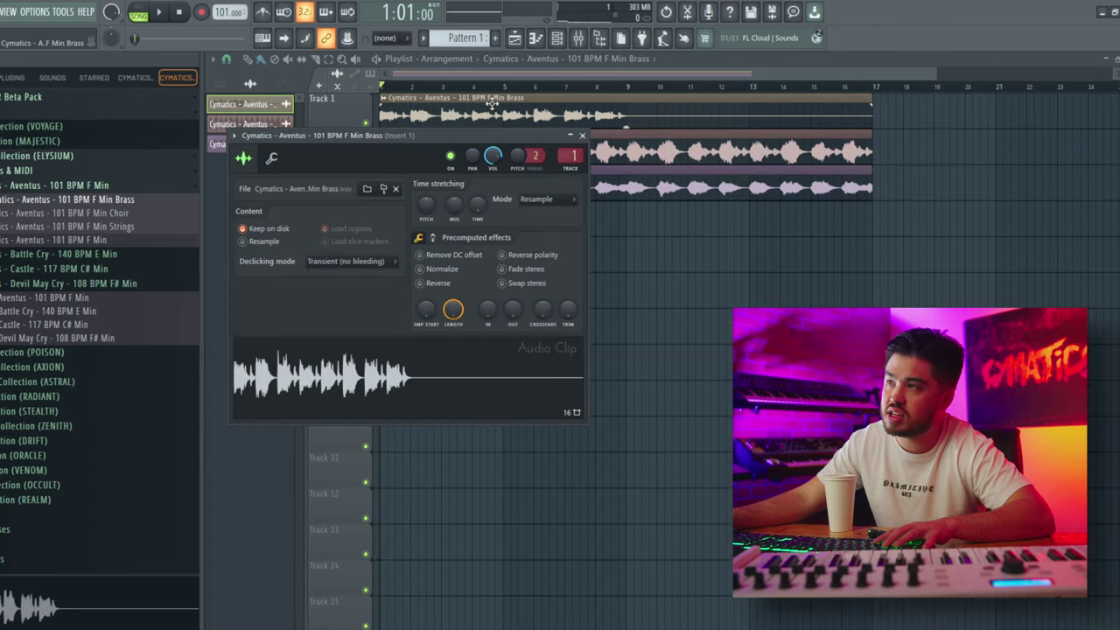
click(578, 39)
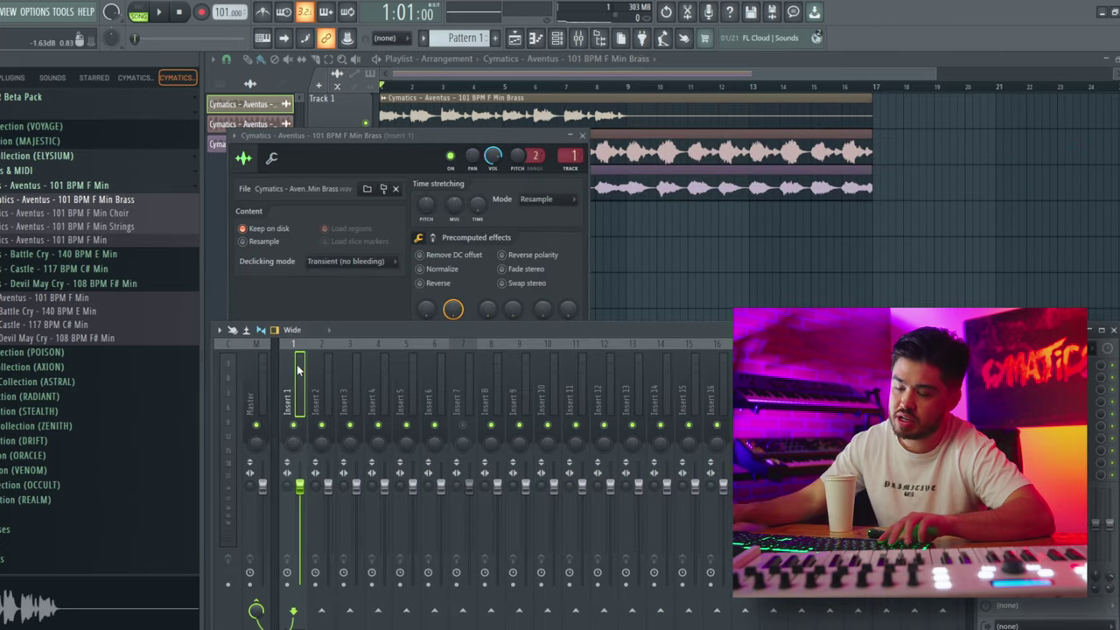
key(ctrl+l)
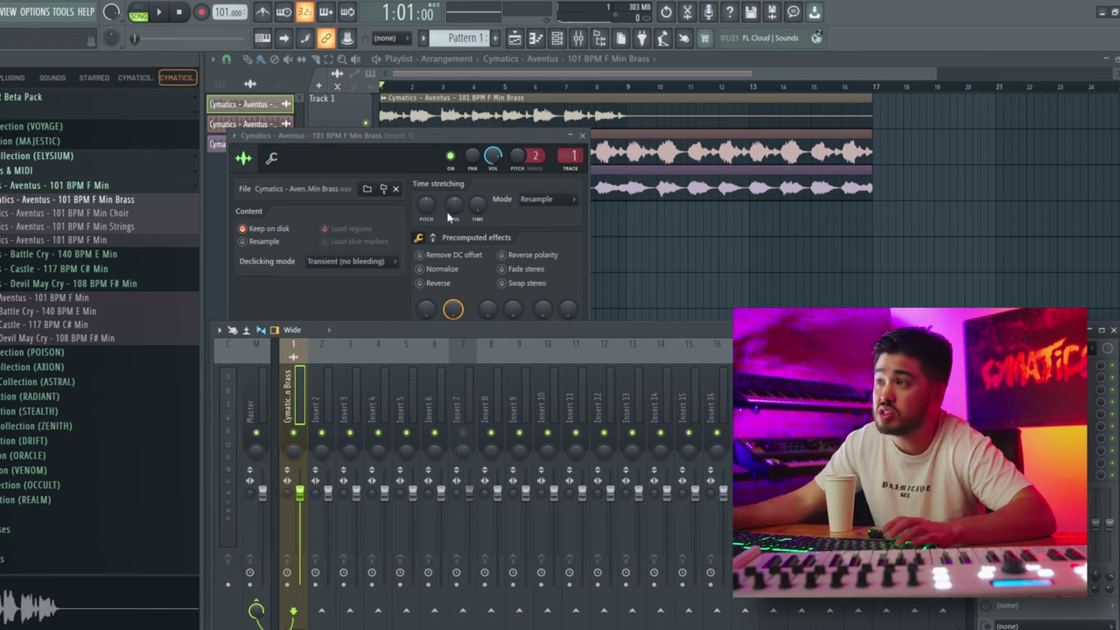
Link the Aventus Choir channel to mixer insert 2 with its name and color, and select the Strings channel
key(F6)
click(395, 190)
click(322, 389)
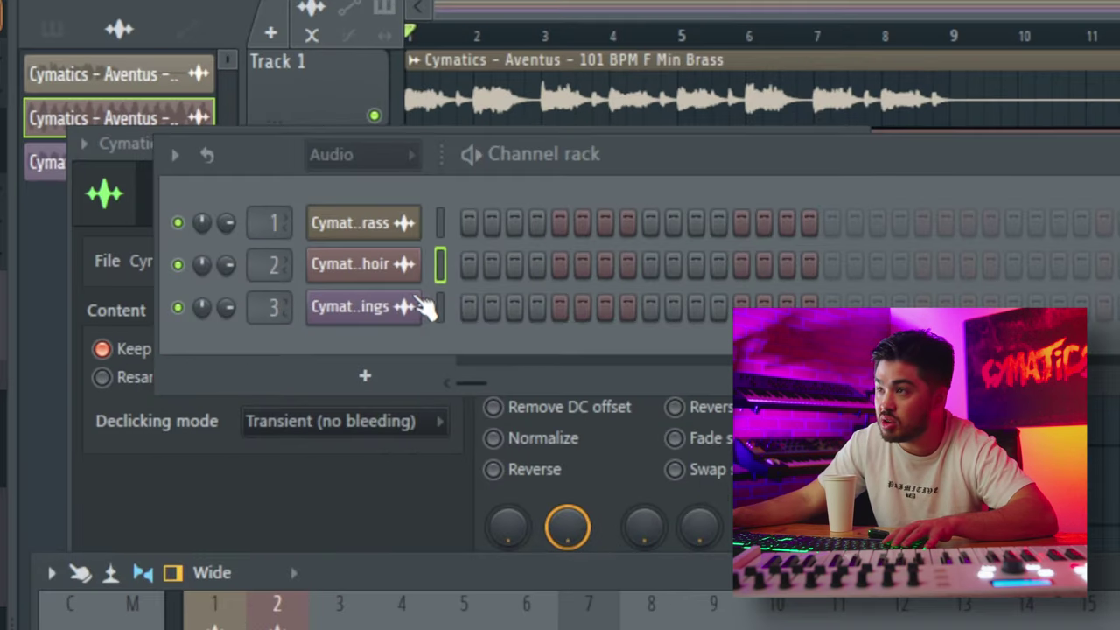
click(395, 209)
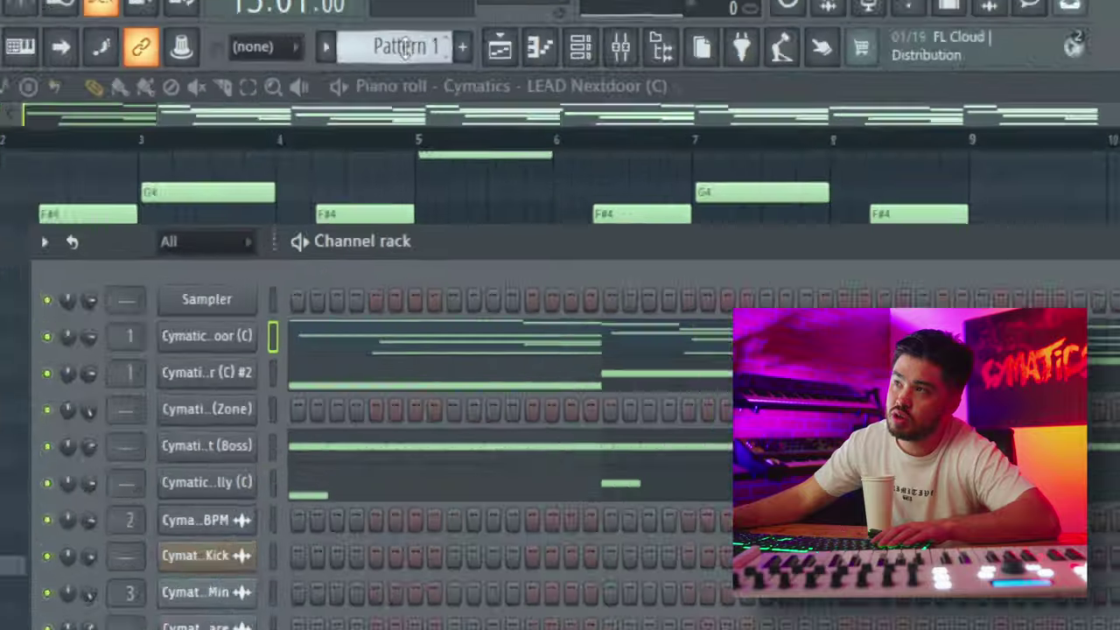
Split Pattern 1 by channel into separate patterns
click(400, 44)
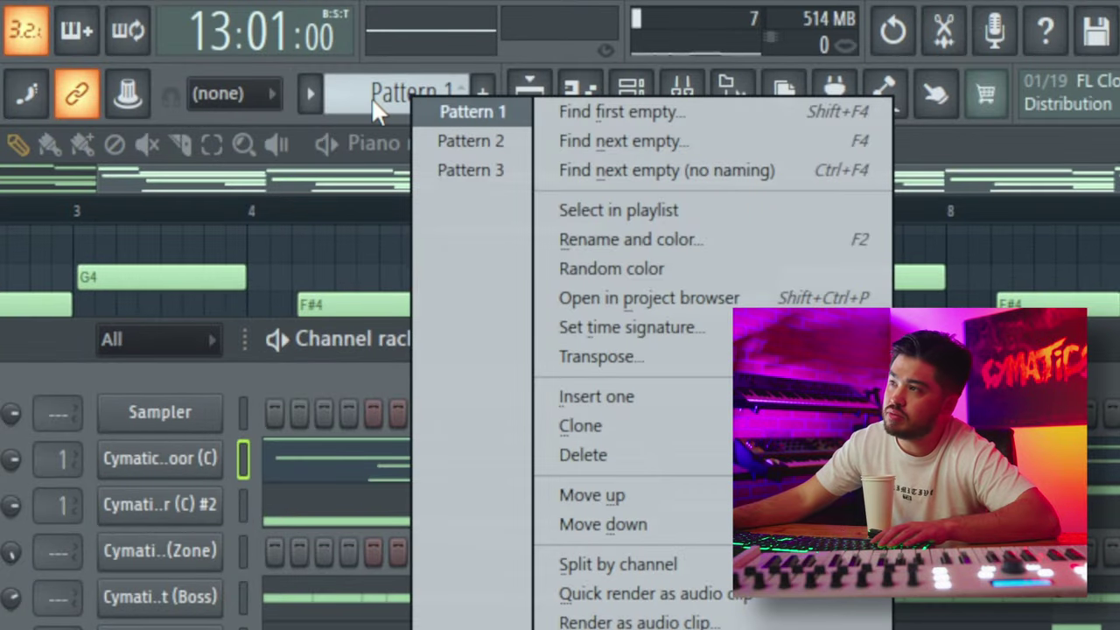
right_click(371, 97)
click(508, 442)
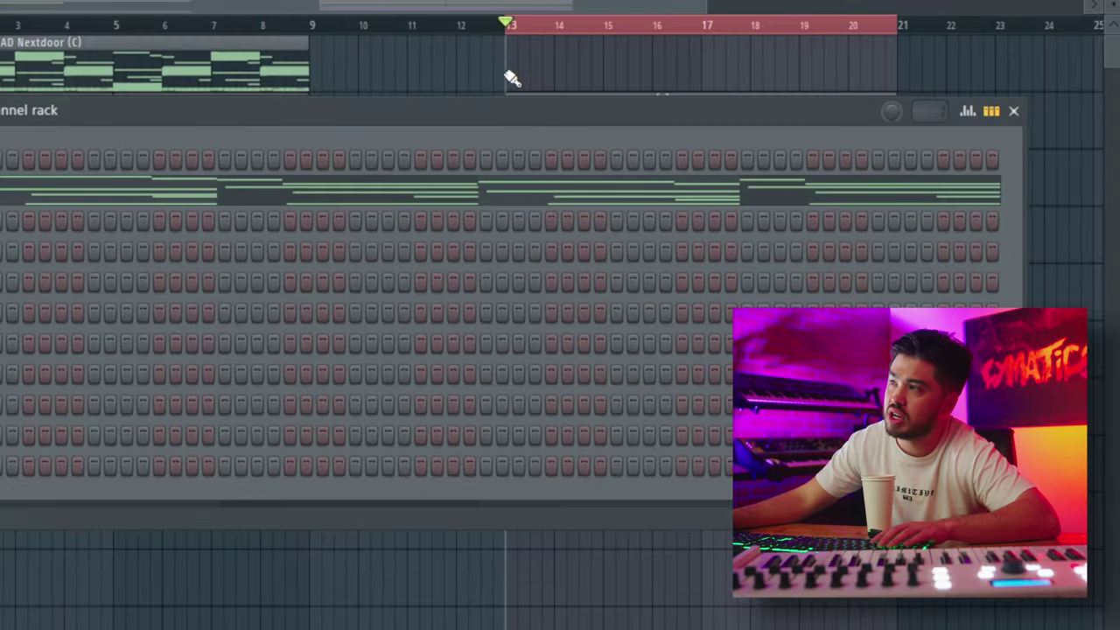
Move the four split pattern clips earlier toward bar 13 below the Drift snare loop, and delete them
click(561, 77)
right_click(567, 64)
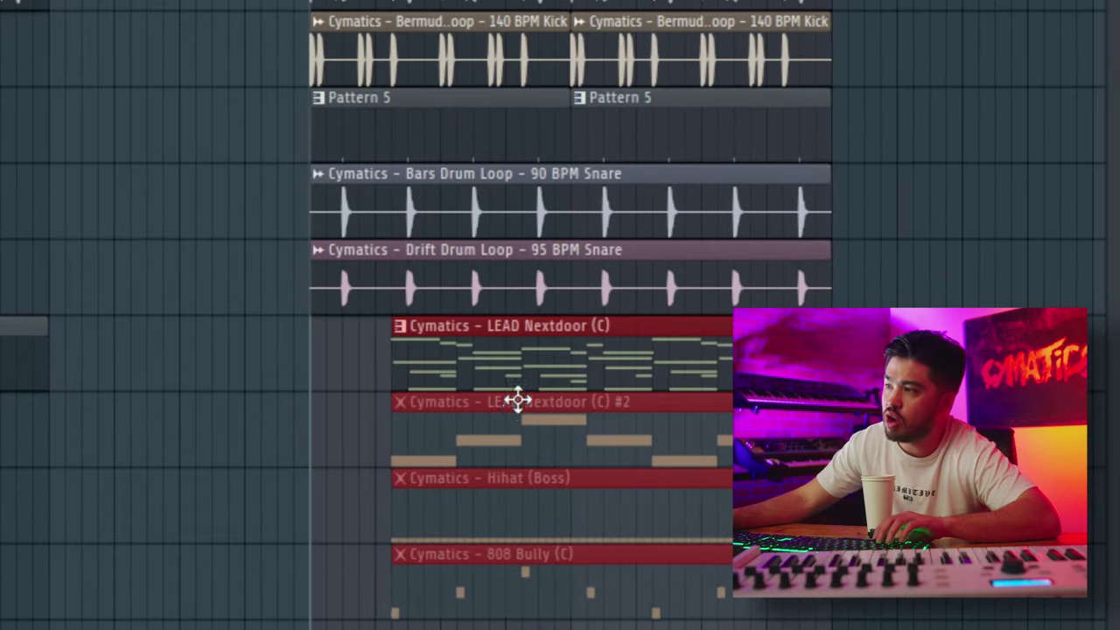
drag(518, 400, 438, 409)
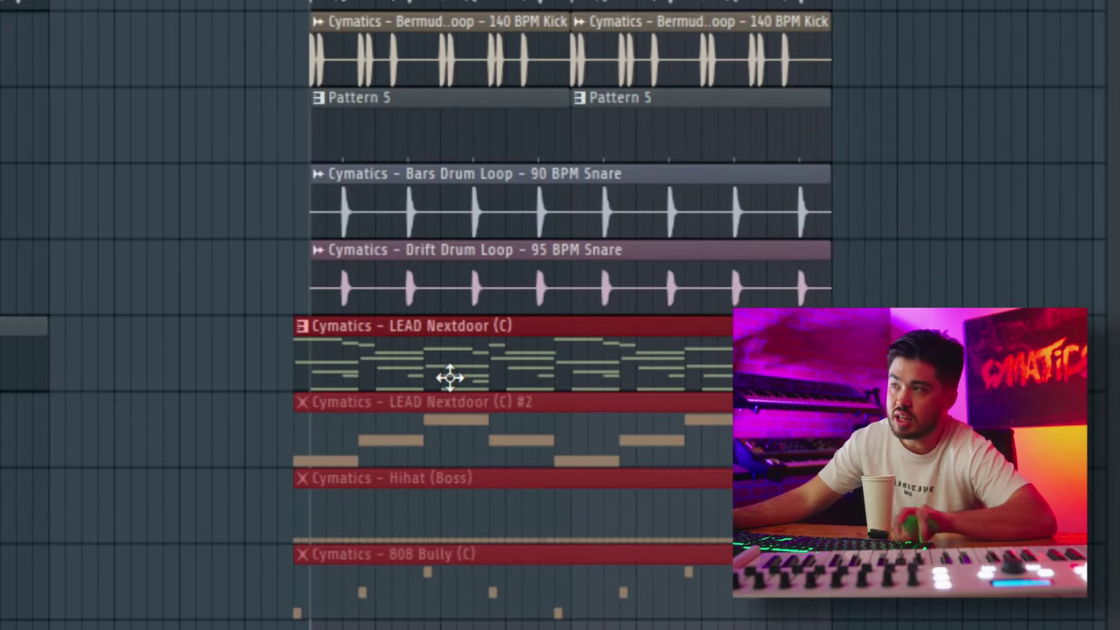
key(Delete)
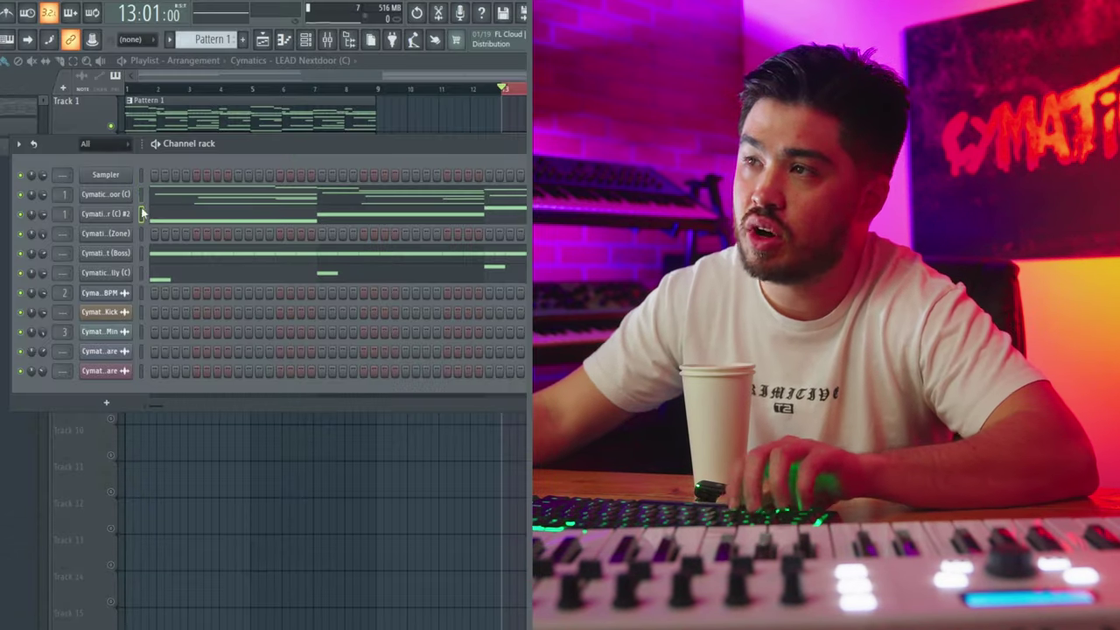
Cut the second LEAD Nextdoor channel's notes from Pattern 1 and paste them into a new pattern with the default name
key(ctrl+x)
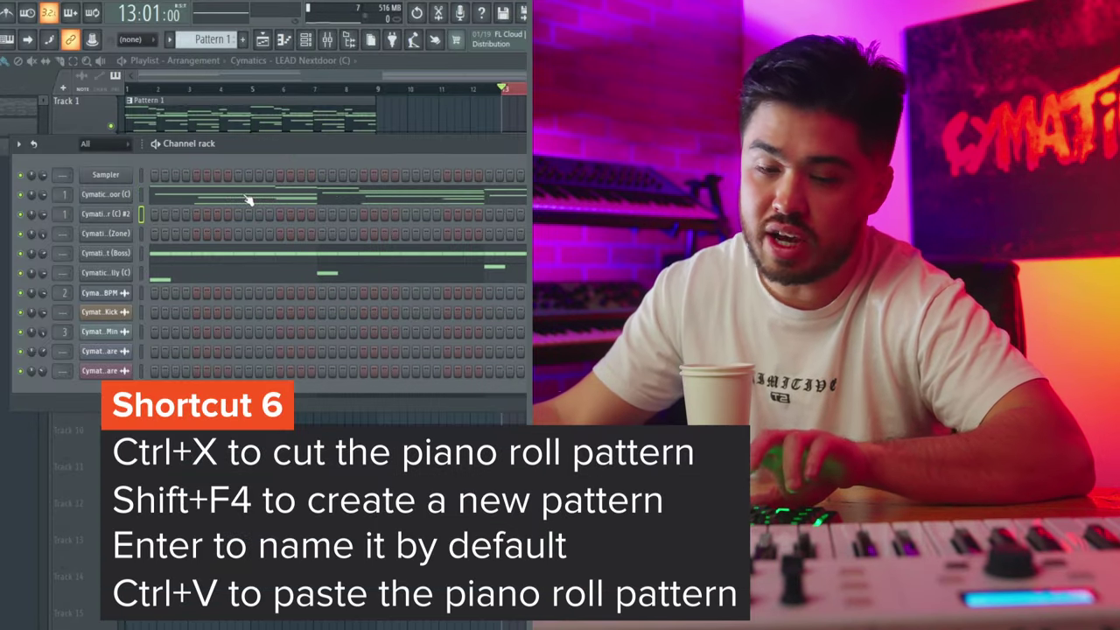
key(shift+F4)
key(Return)
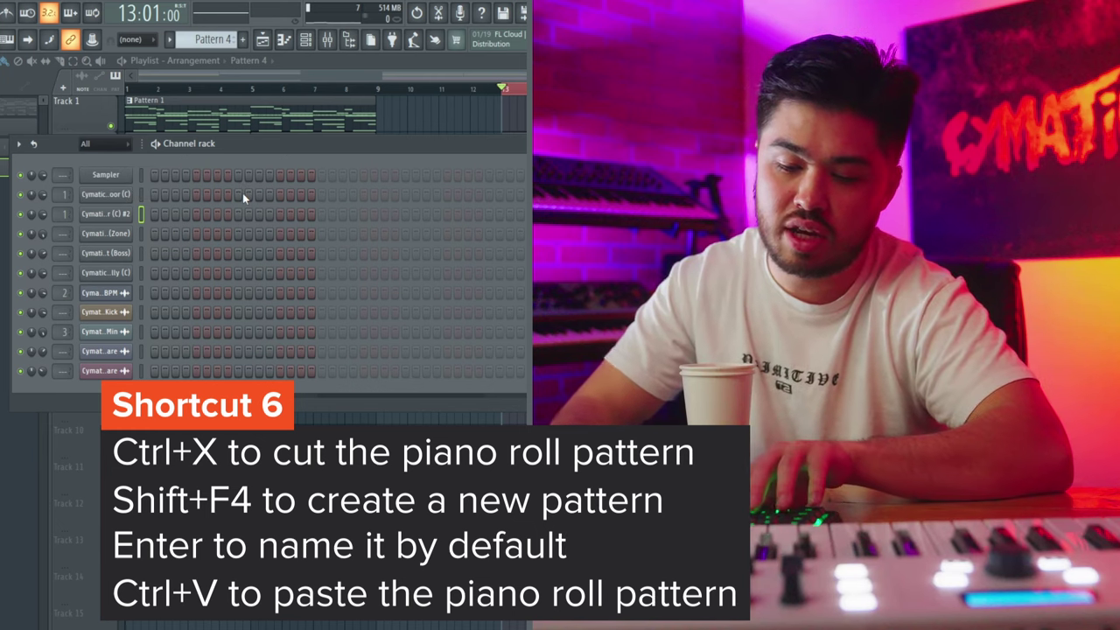
key(ctrl+v)
key(F5)
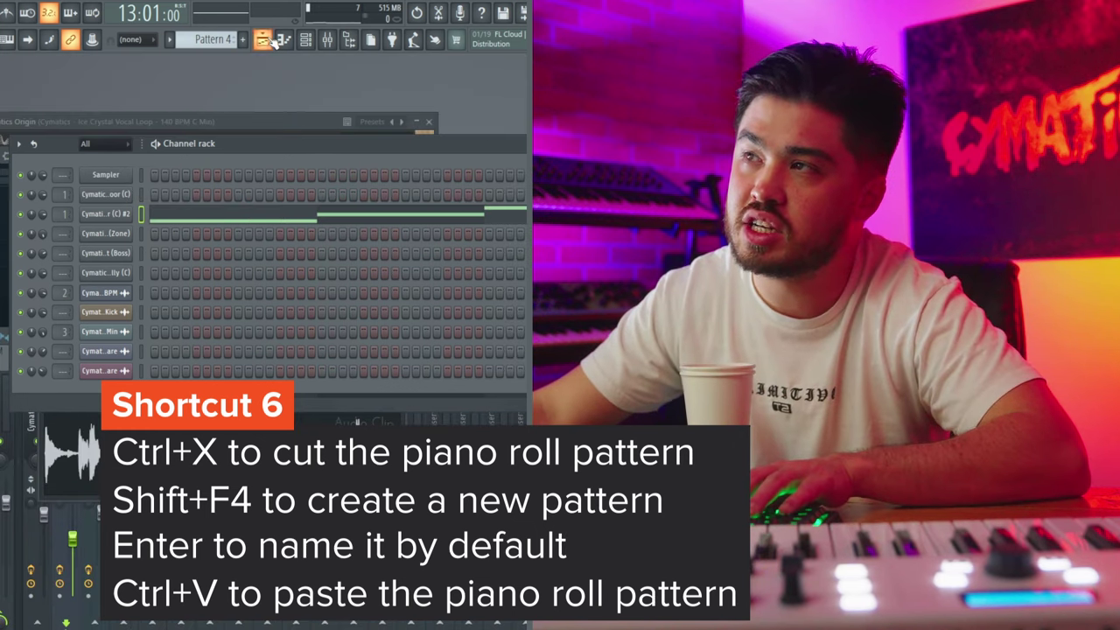
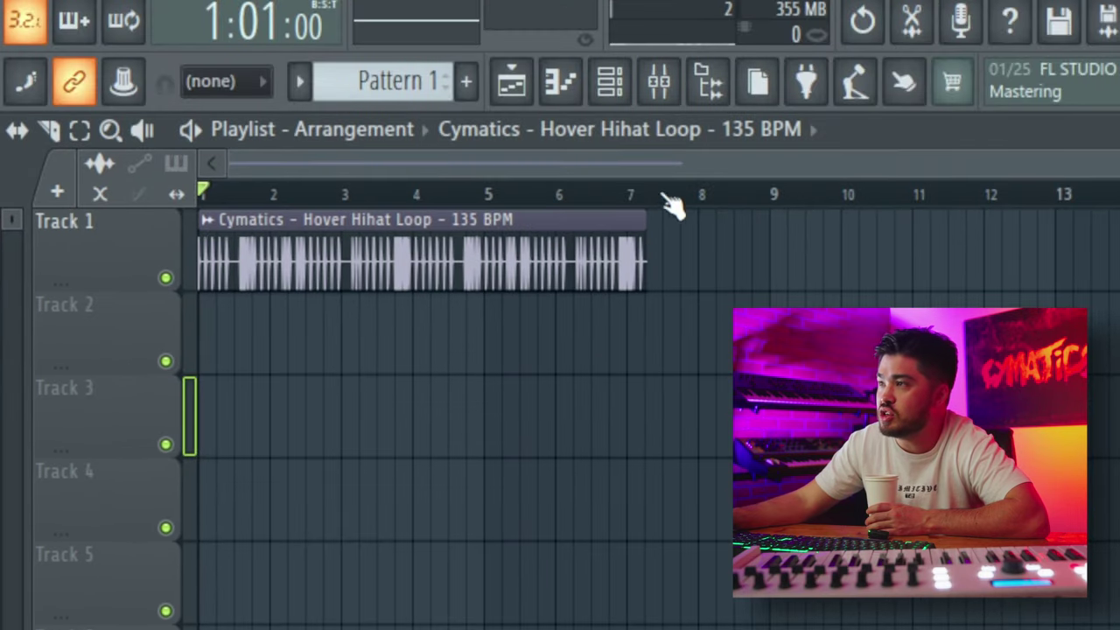
Adjust the Hover Hihat Loop's stretch time, and set the Vibes Percussion Loop's stretch time to 4 bars
double_click(518, 250)
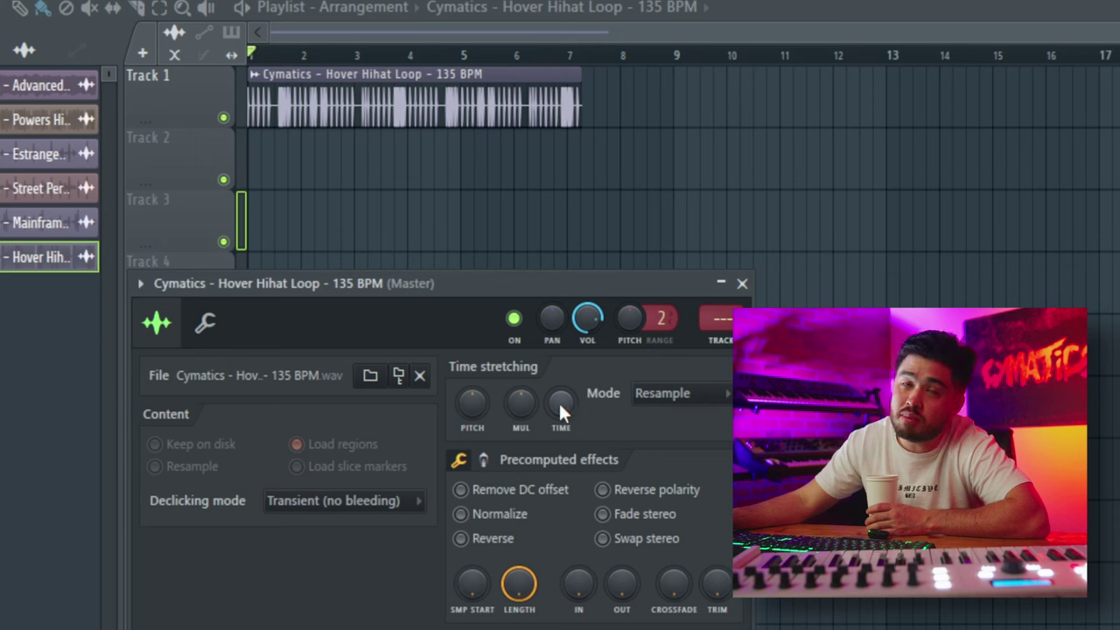
drag(562, 405, 562, 385)
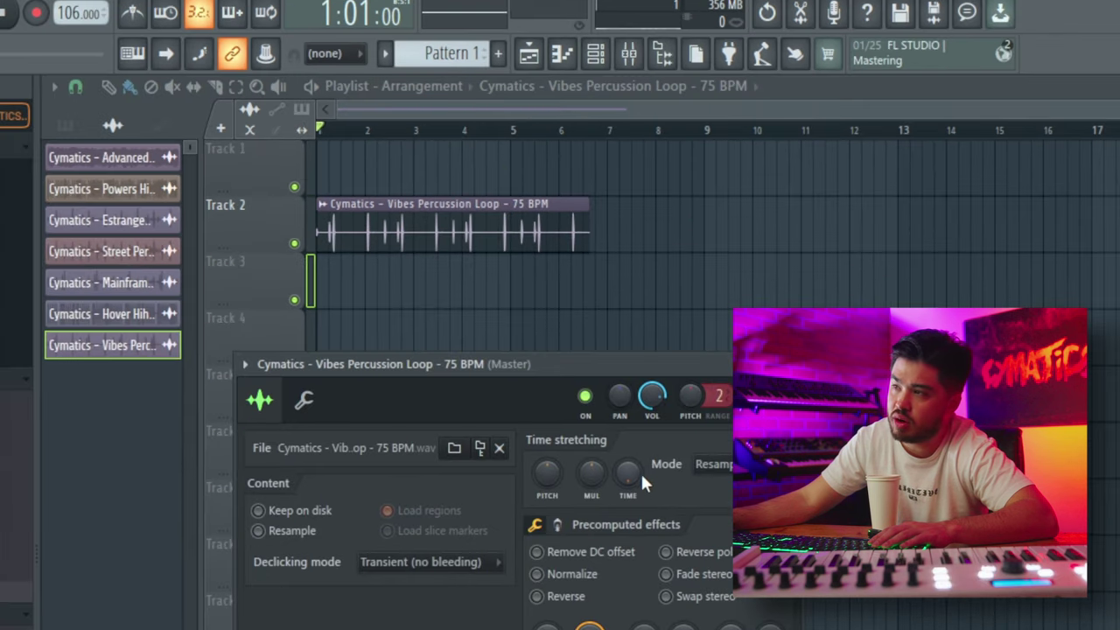
right_click(630, 467)
click(550, 462)
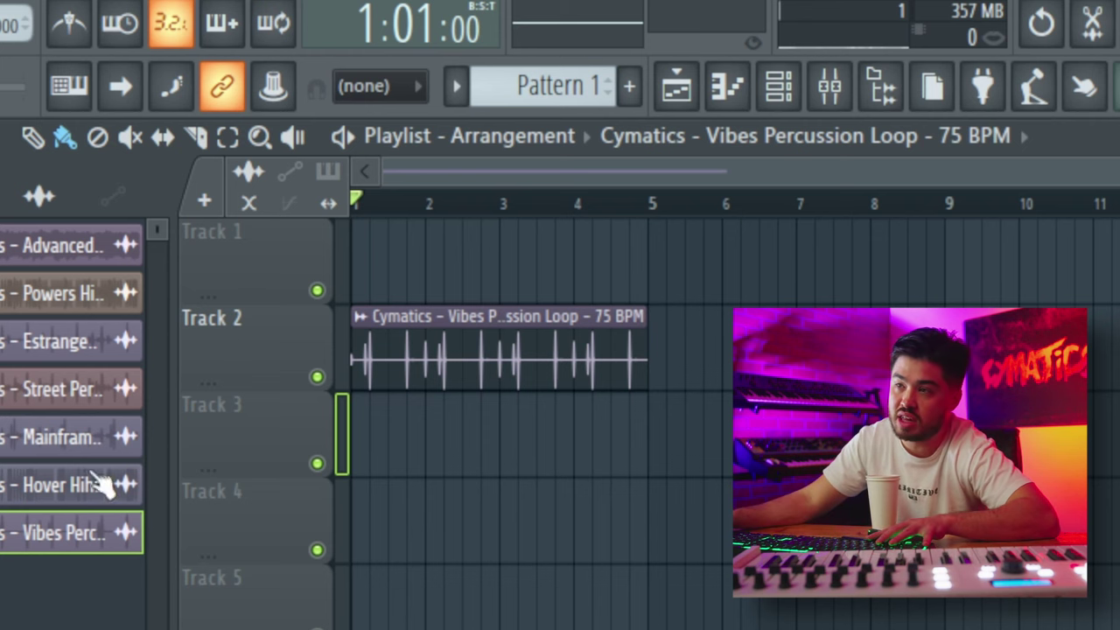
Place the Street Percussion Loop at the start of track 3 and set its stretch time to 4 bars
click(2, 512)
drag(2, 512, 360, 436)
double_click(561, 409)
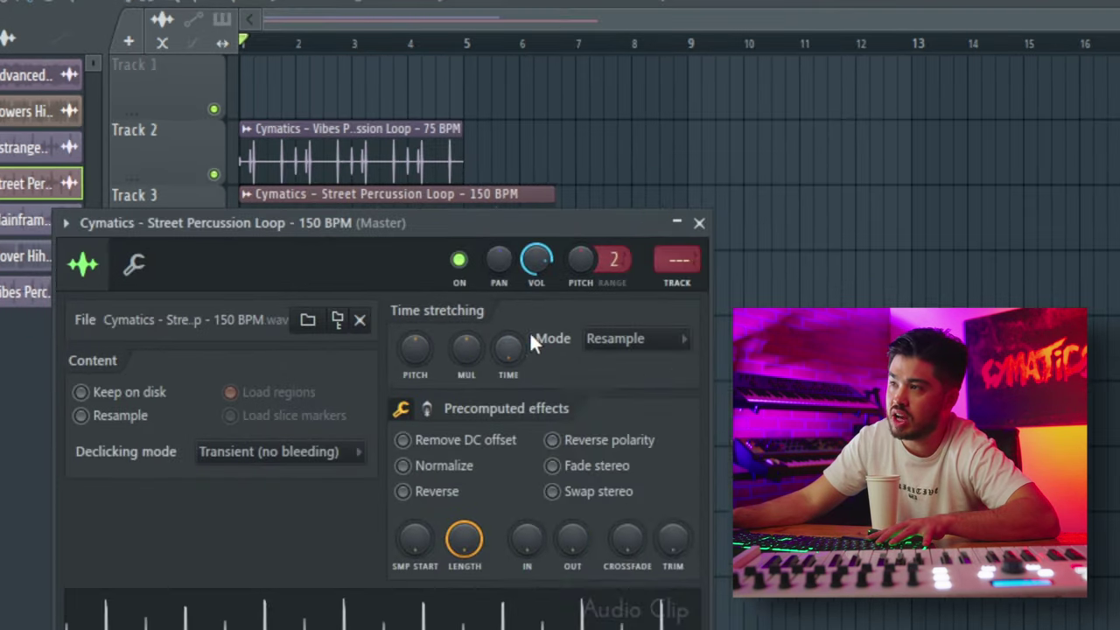
right_click(518, 352)
click(588, 484)
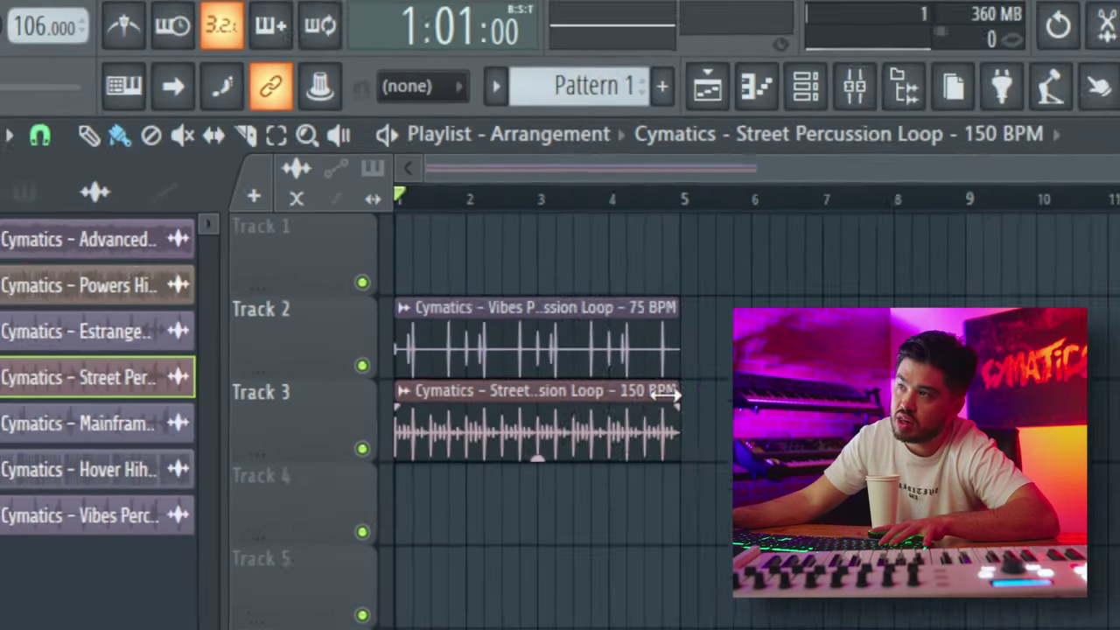
Stretch the Street and Vibes Percussion Loop clips to end at bar 9
drag(675, 393, 860, 347)
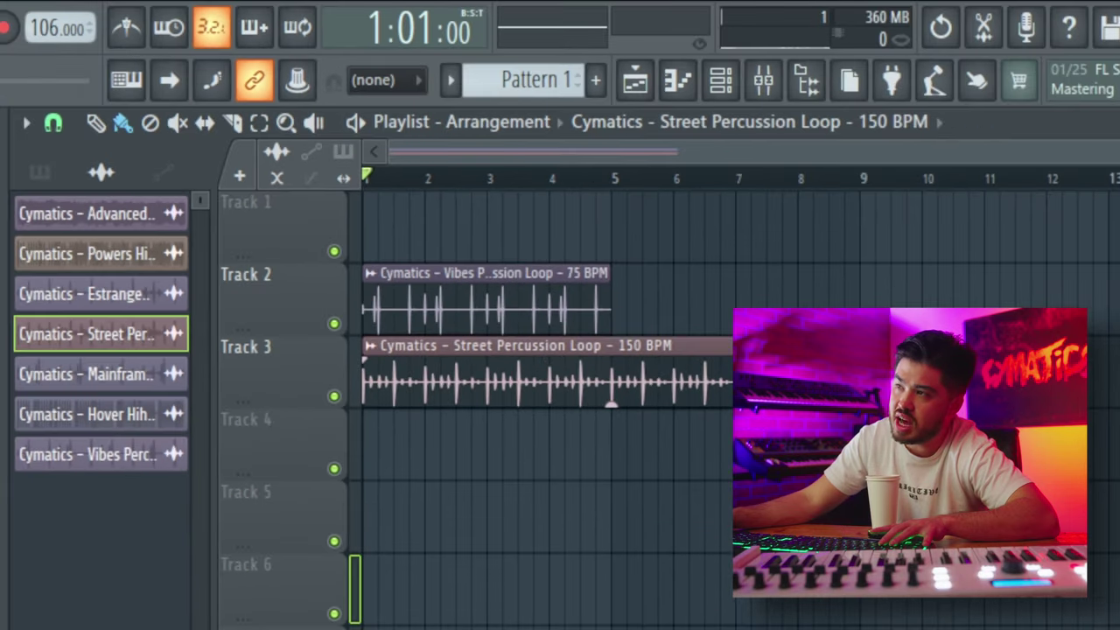
drag(610, 289, 850, 283)
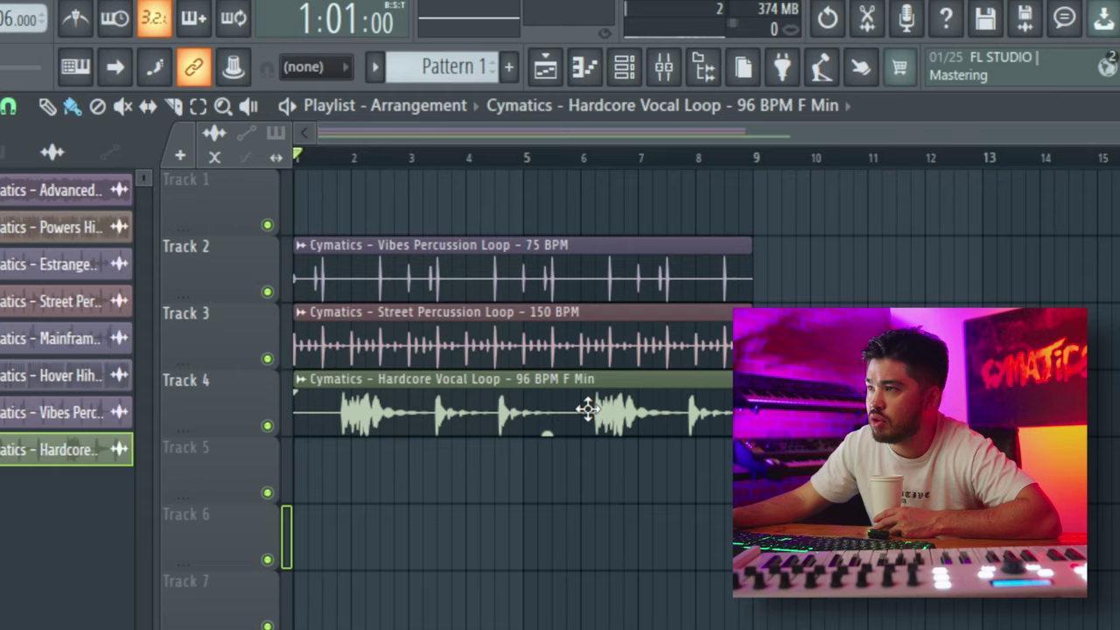
Set the Hardcore Vocal Loop's stretch time to 4 bars and stretch its clip on track 4 to end at bar 9
double_click(592, 408)
right_click(450, 345)
click(483, 540)
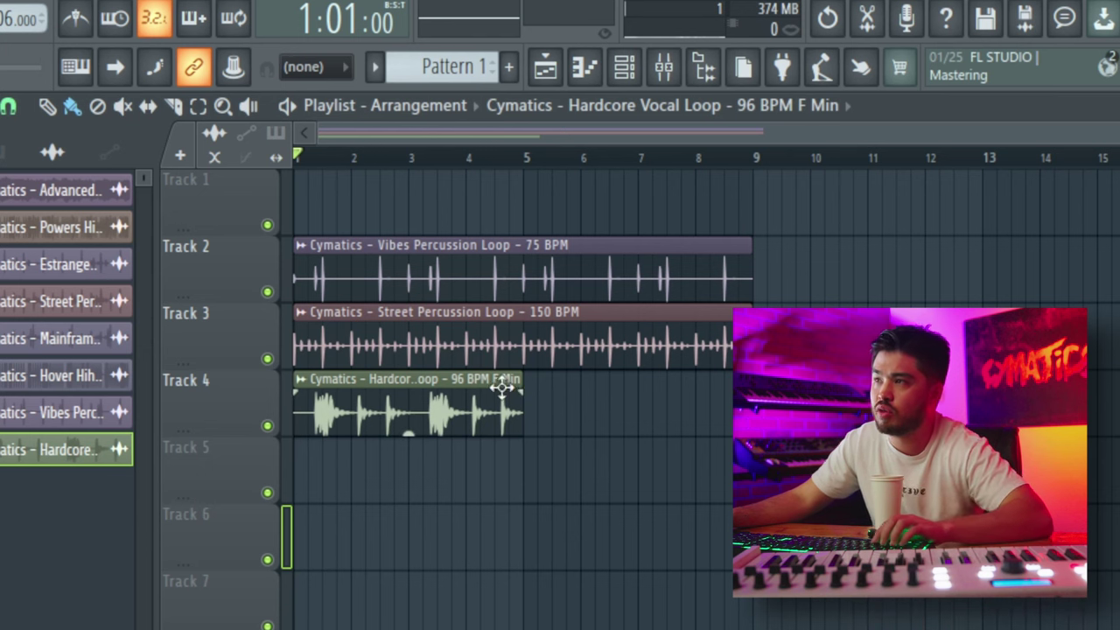
drag(521, 387, 754, 383)
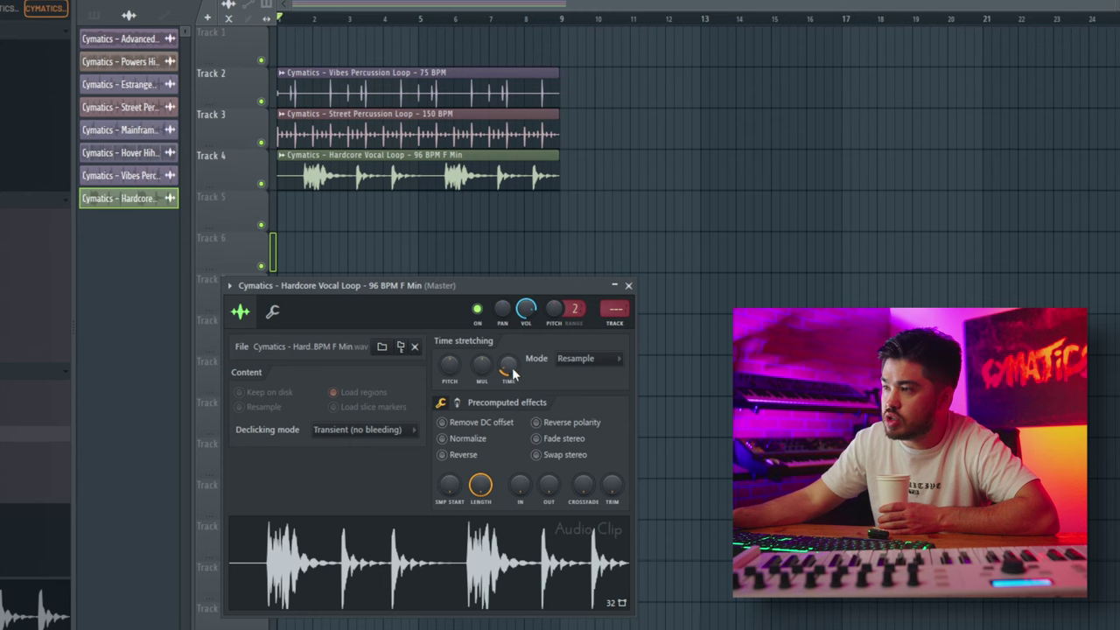
Try a stretch time of 2 beats on the Hardcore Vocal Loop, and set it to 4 bars
right_click(511, 371)
click(548, 438)
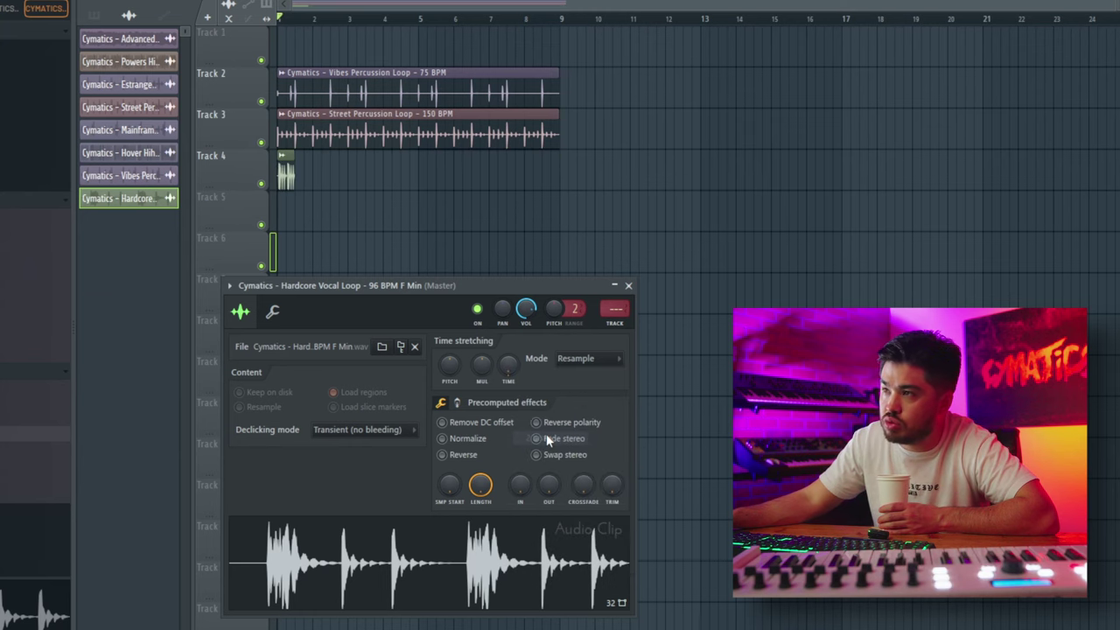
right_click(511, 371)
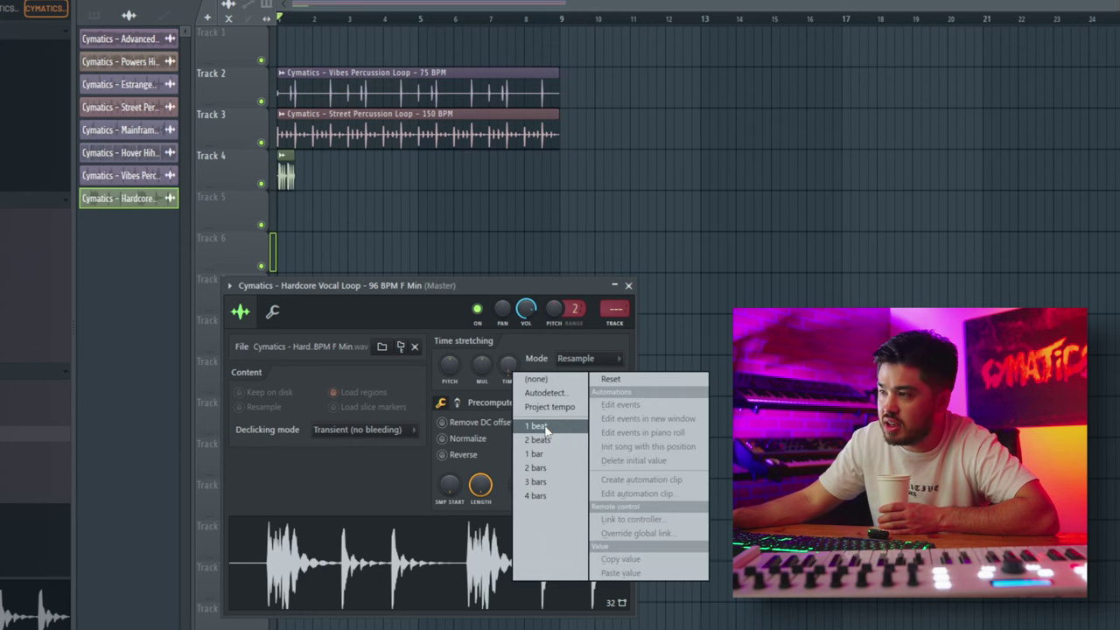
click(537, 497)
right_click(513, 371)
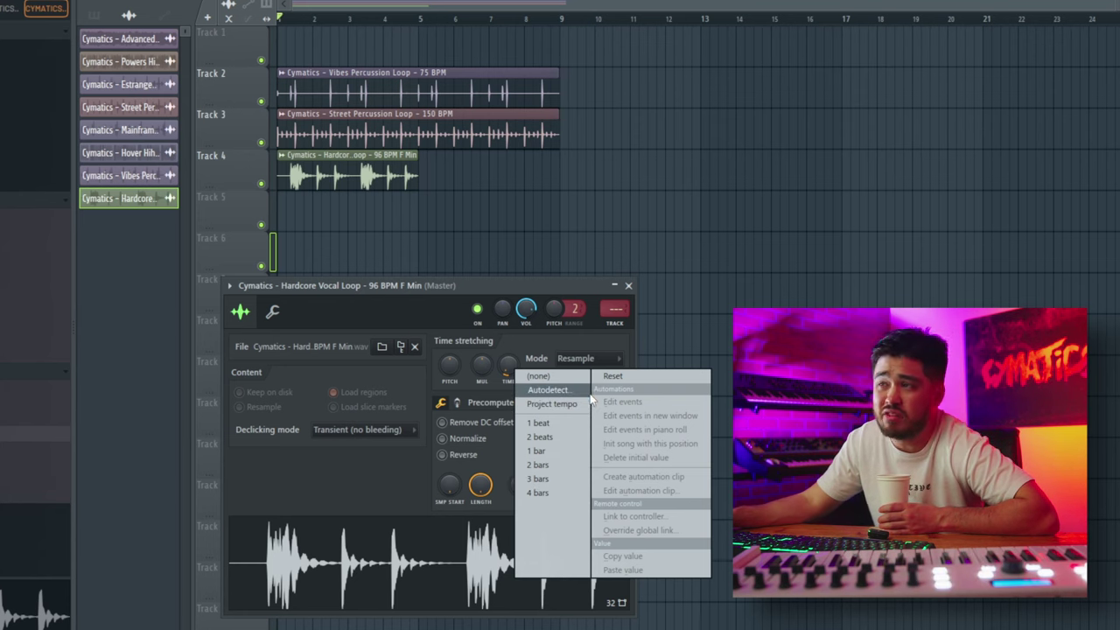
click(685, 324)
right_click(718, 323)
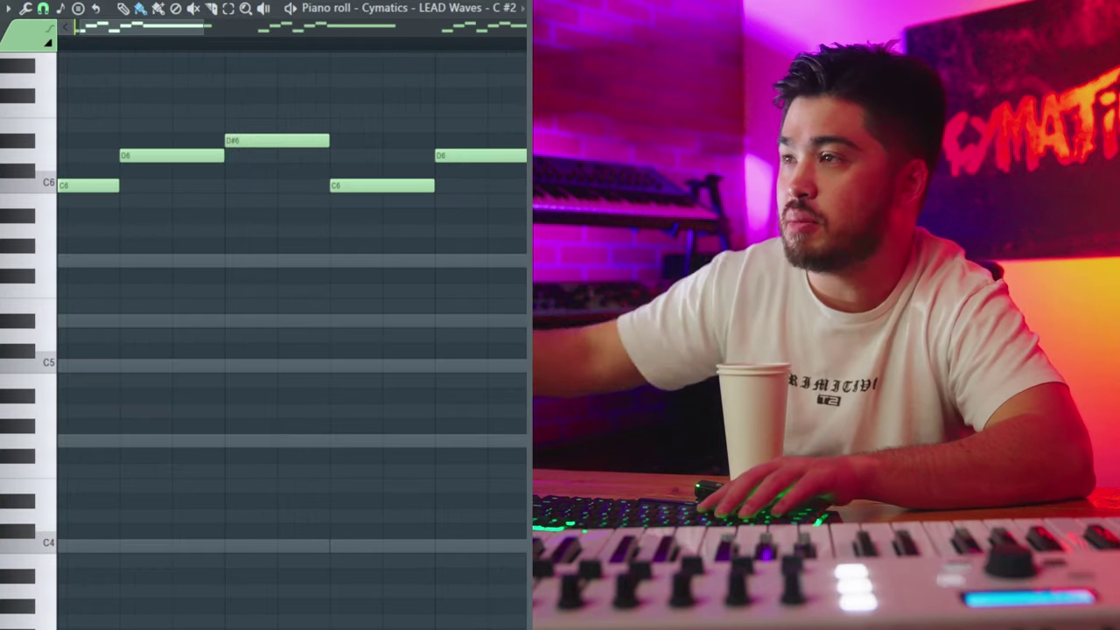
Replace the plain C6 note in the LEAD Waves piano roll with a slide note, and lengthen the D#6 note above it
click(335, 230)
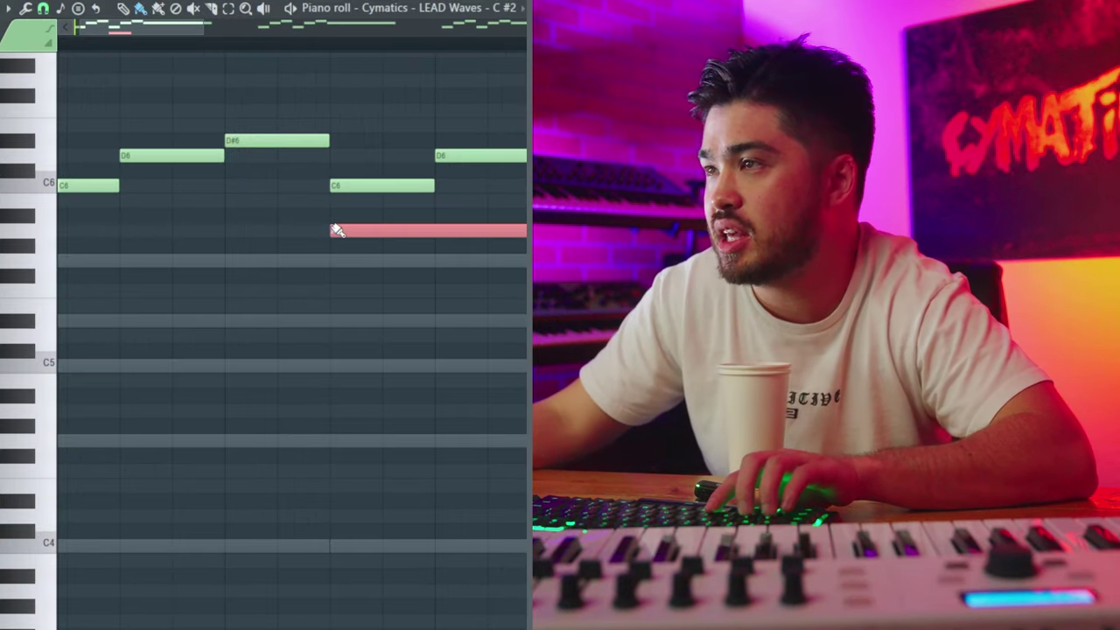
right_click(379, 230)
click(337, 203)
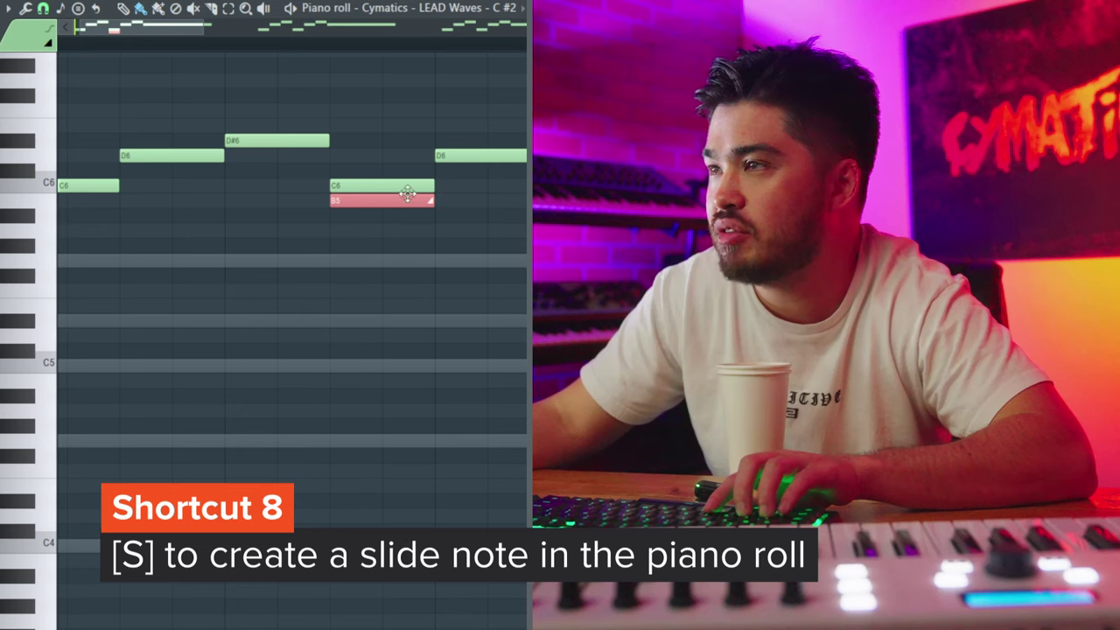
drag(361, 190, 364, 184)
click(438, 232)
right_click(438, 232)
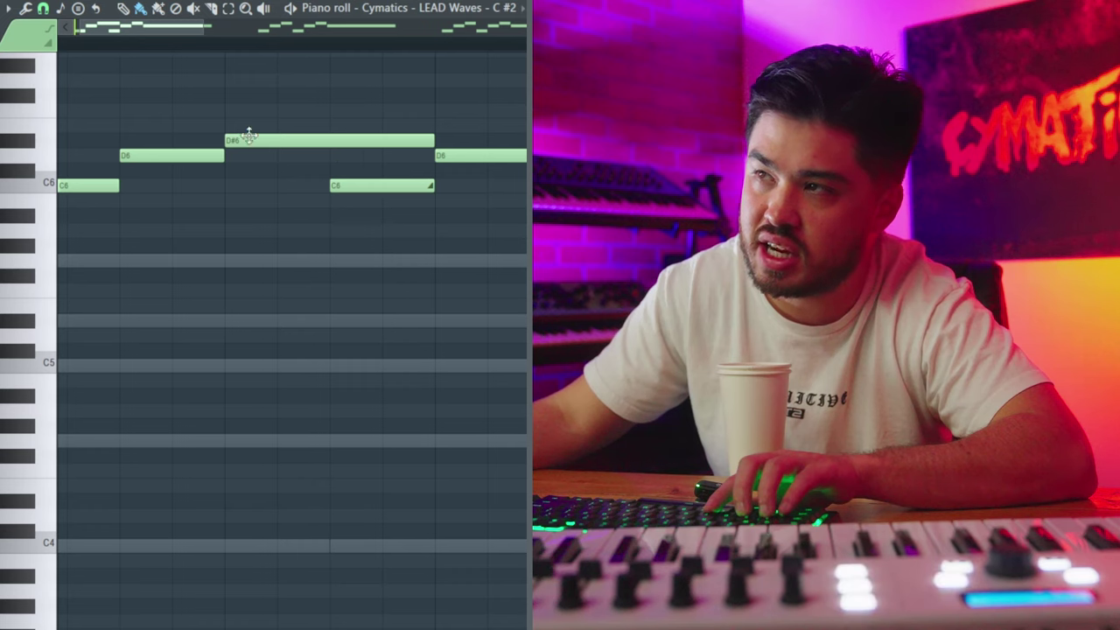
Play the melody with the selected slide note raised to C7, and settle the note at C6
key(space)
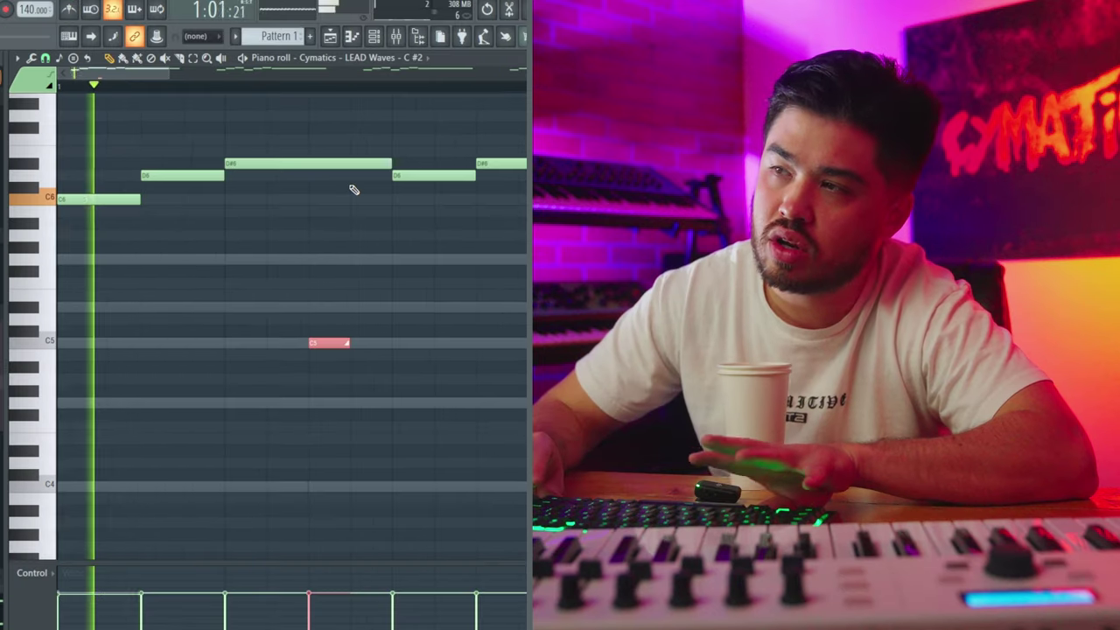
key(ctrl+Up)
key(ctrl+Up)
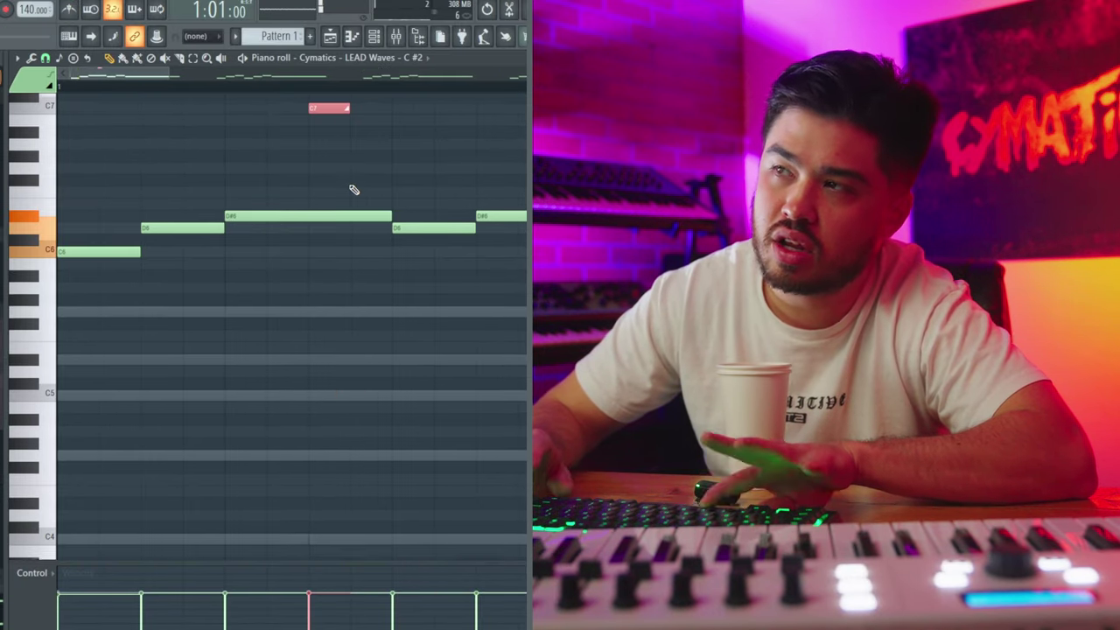
key(space)
key(ctrl+Down)
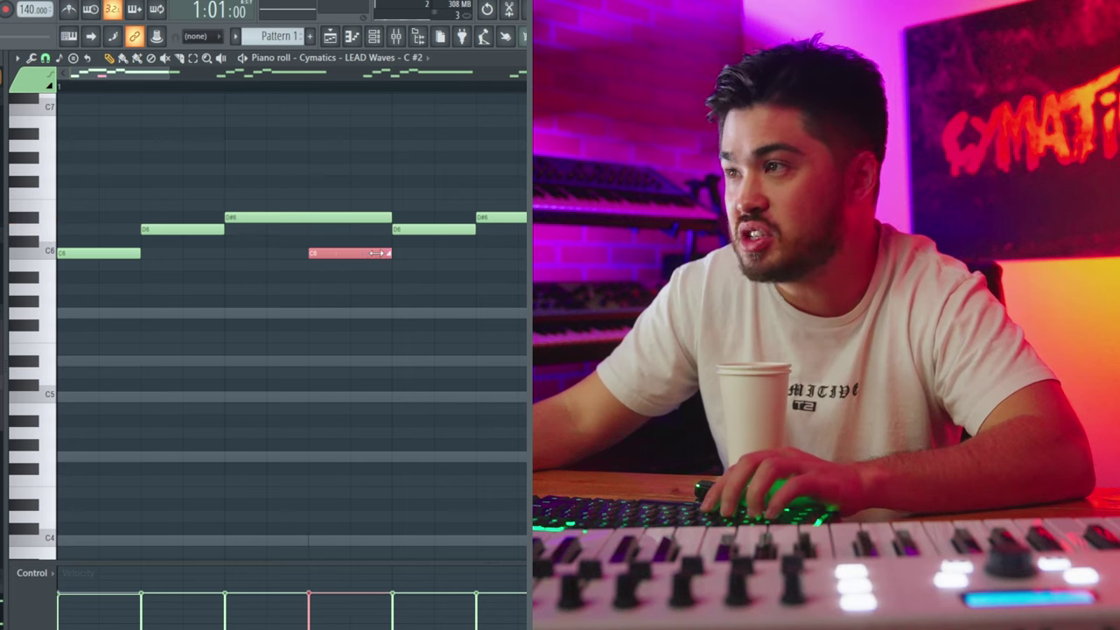
Replace the second D#6 note with a slide note, and lengthen the D6 note below it to the same end
drag(432, 294, 520, 309)
scroll(423, 351, up, 4)
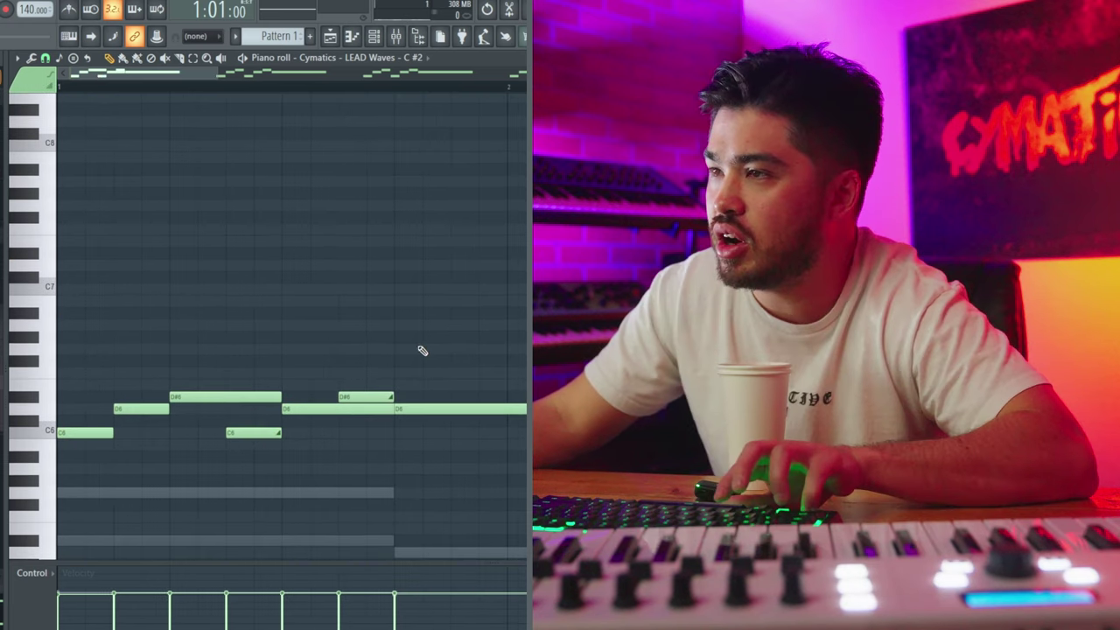
Add a G4 slide note ending at bar 2, raise it one octave to G5, and play the melody
scroll(464, 482, down, 3)
click(455, 480)
click(490, 480)
scroll(489, 438, down, 6)
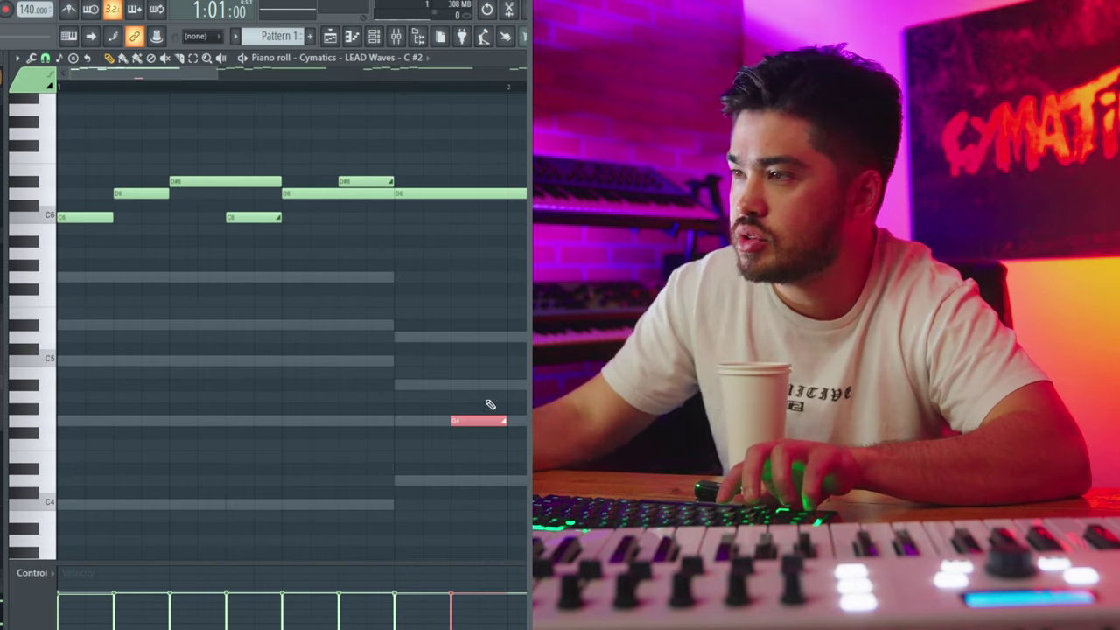
key(ctrl+Up)
key(space)
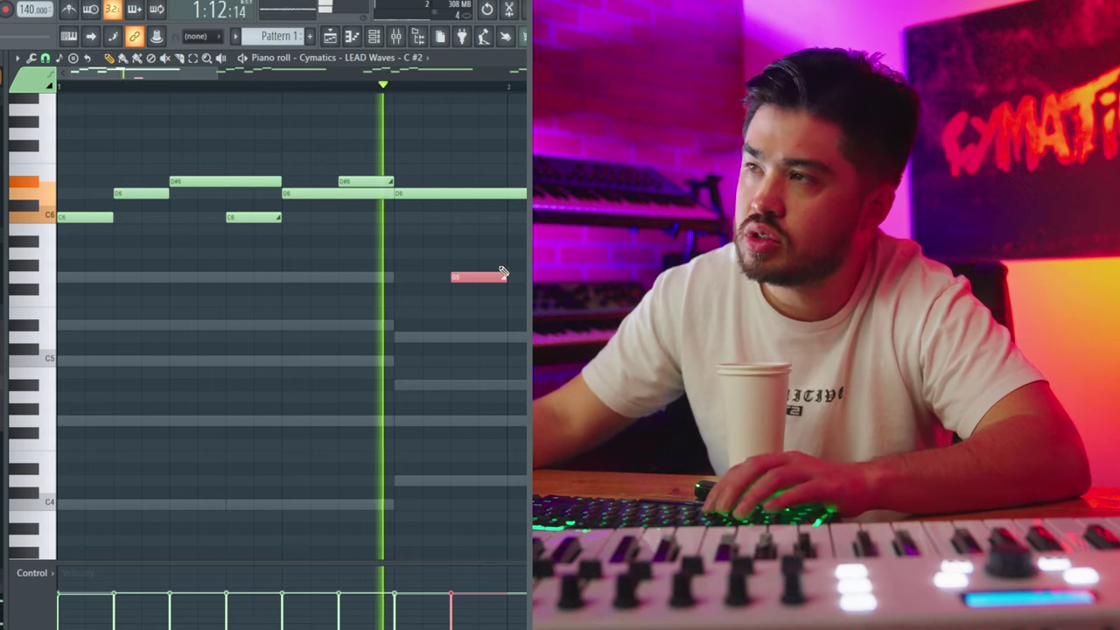